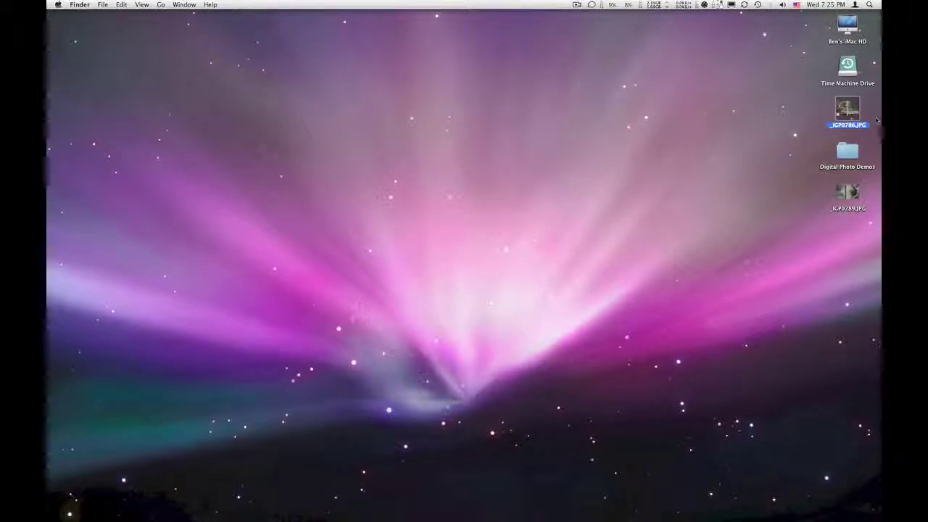
Open _JGP0786.JPG from the desktop with Open With > Adobe Photoshop CS3
right_click(875, 110)
mouse_move(812, 120)
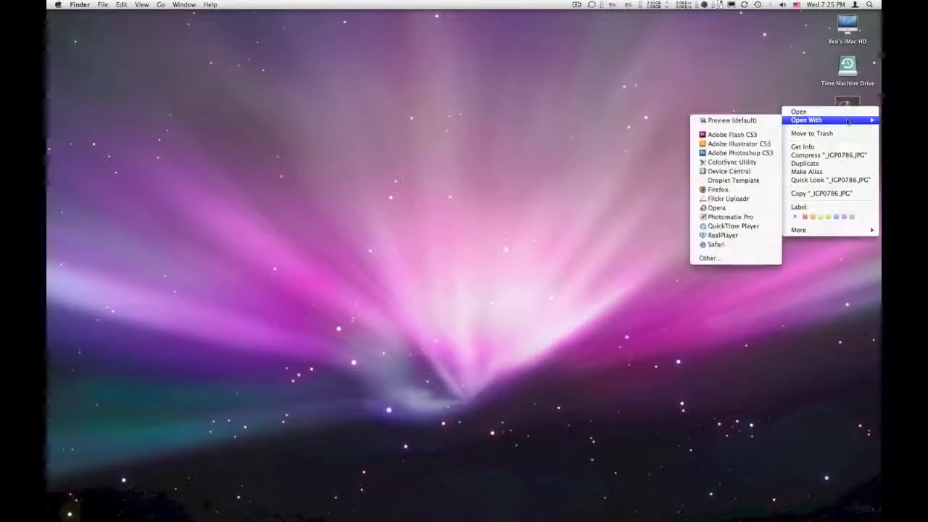
left_click(739, 152)
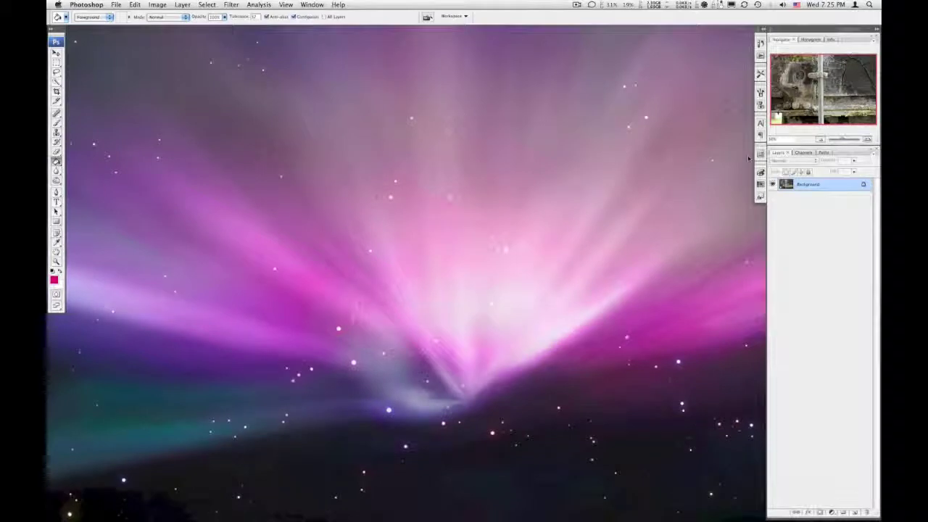
Restore the minimized IGP0786.JPG window from the Dock and show it in Full Screen Mode with Menu Bar
mouse_move(857, 517)
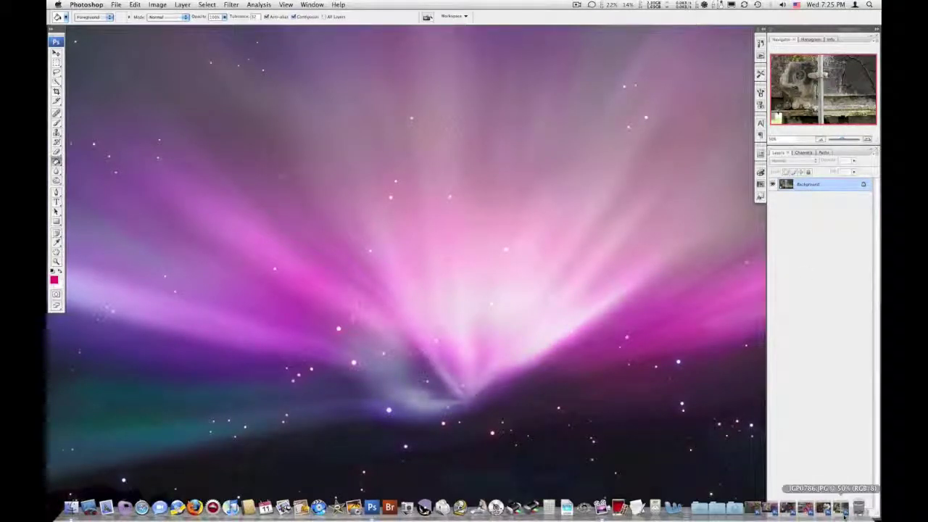
left_click(842, 509)
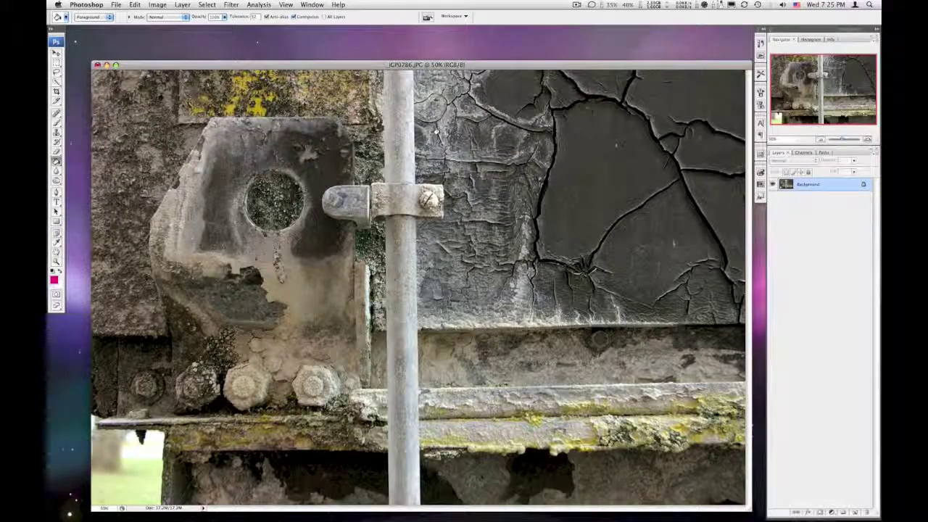
key("f")
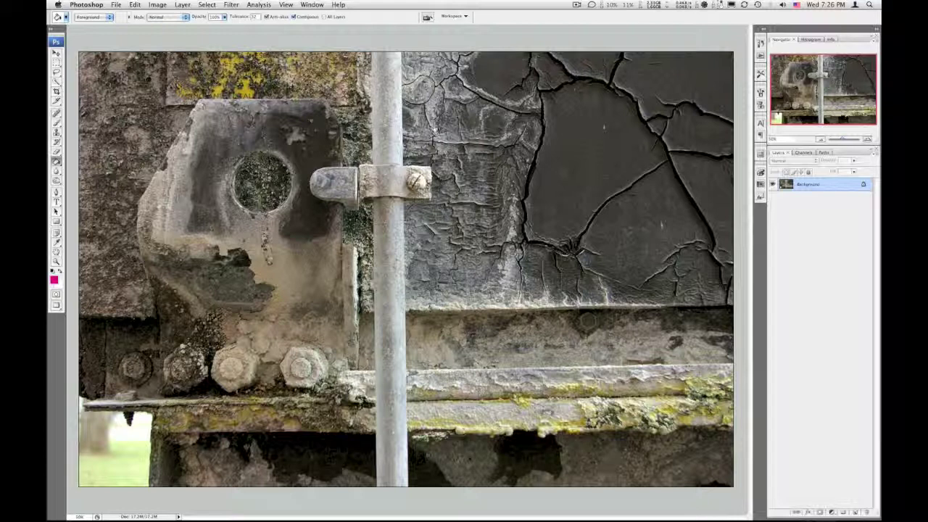
left_click(57, 88)
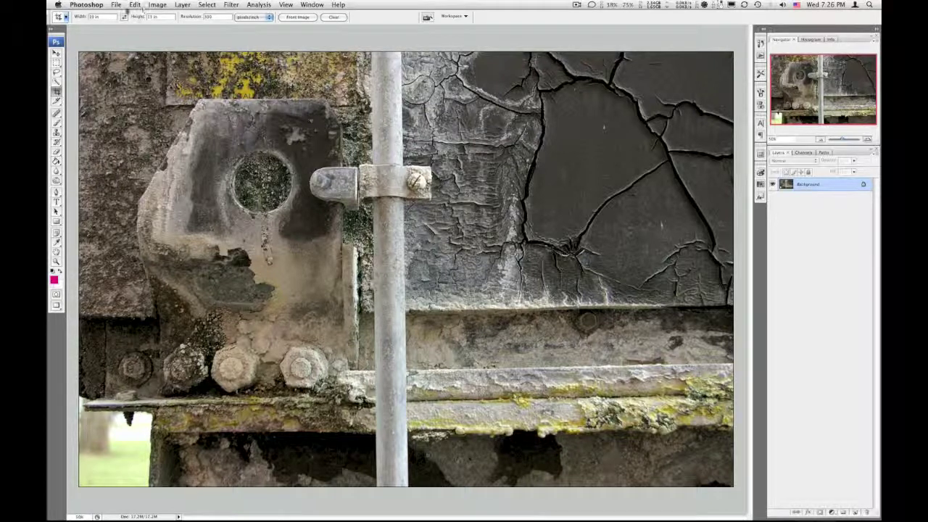
Crop the photo with cleared preset dimensions, nudging the left edge in, shrinking it from 17.2M to 15.2M
left_click(333, 17)
left_click_drag(131, 69, 733, 486)
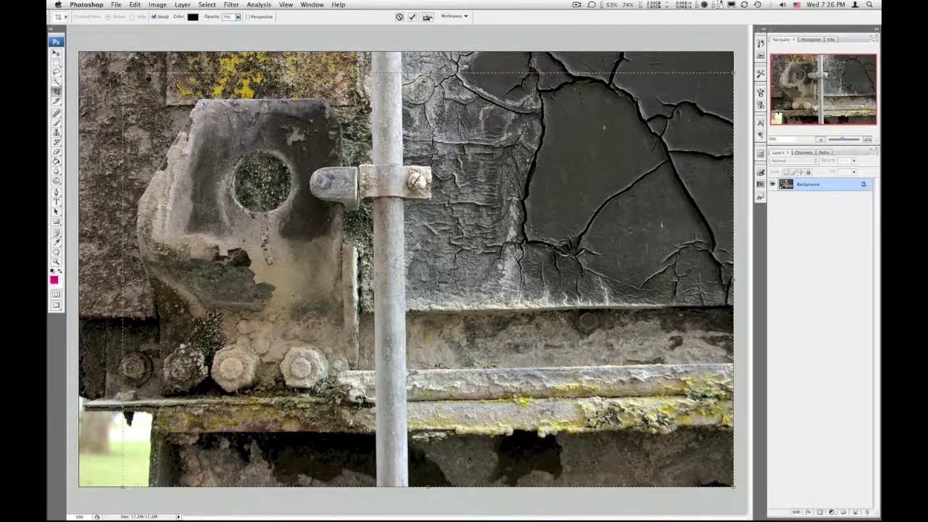
left_click_drag(124, 279, 128, 279)
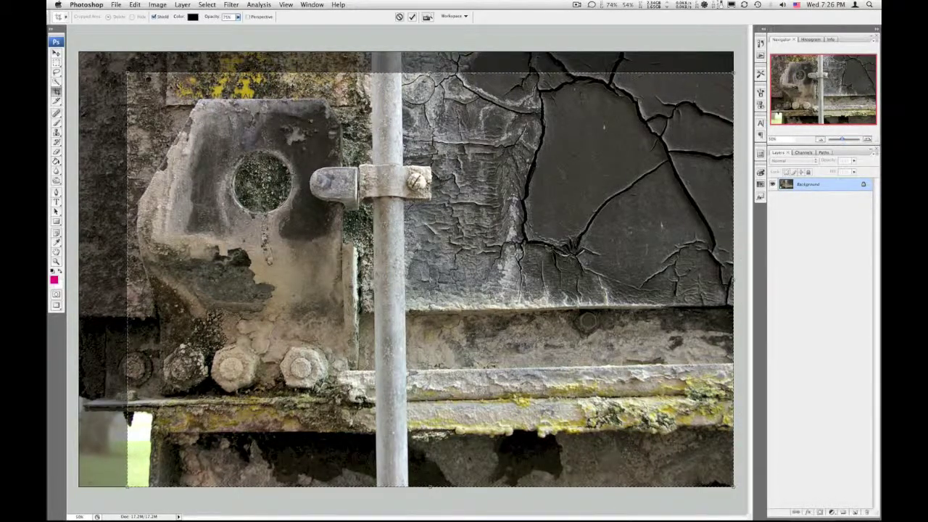
key("Return")
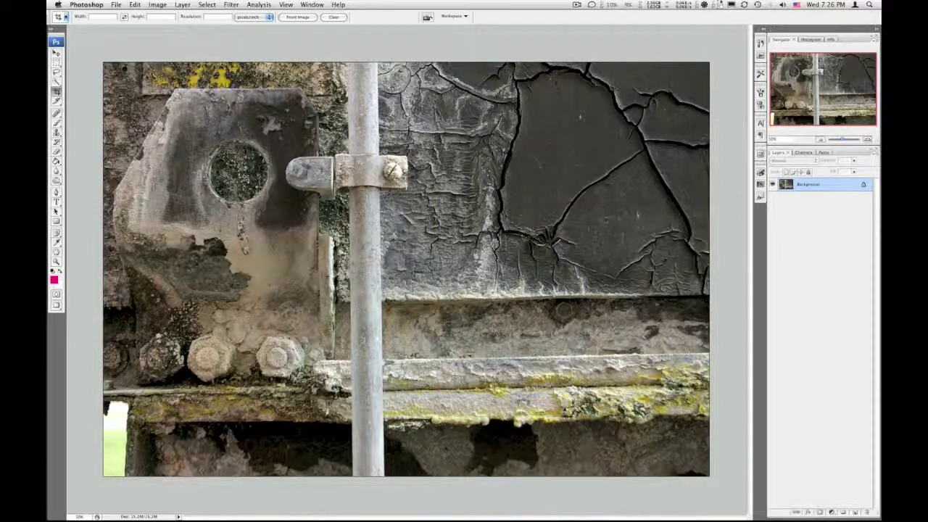
Duplicate the Background layer as Layer 1 with Cmd+J
right_click(816, 190)
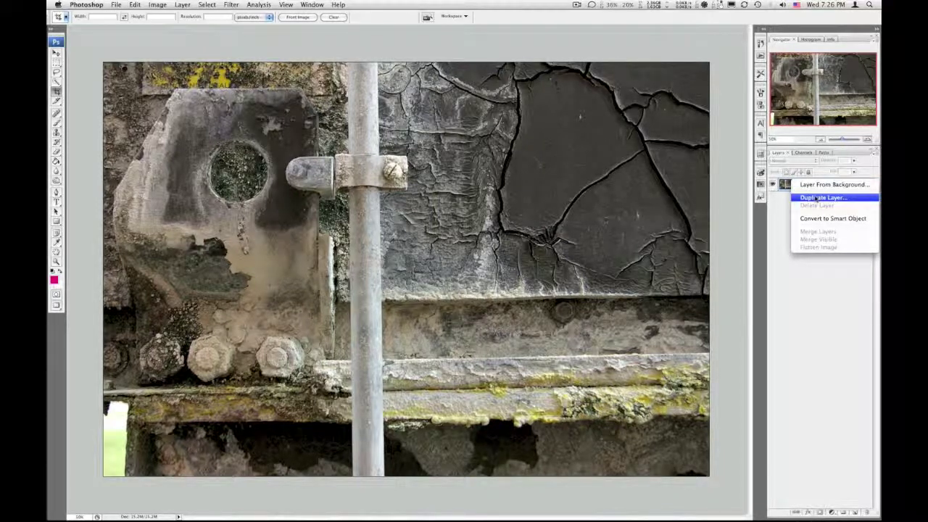
left_click(807, 312)
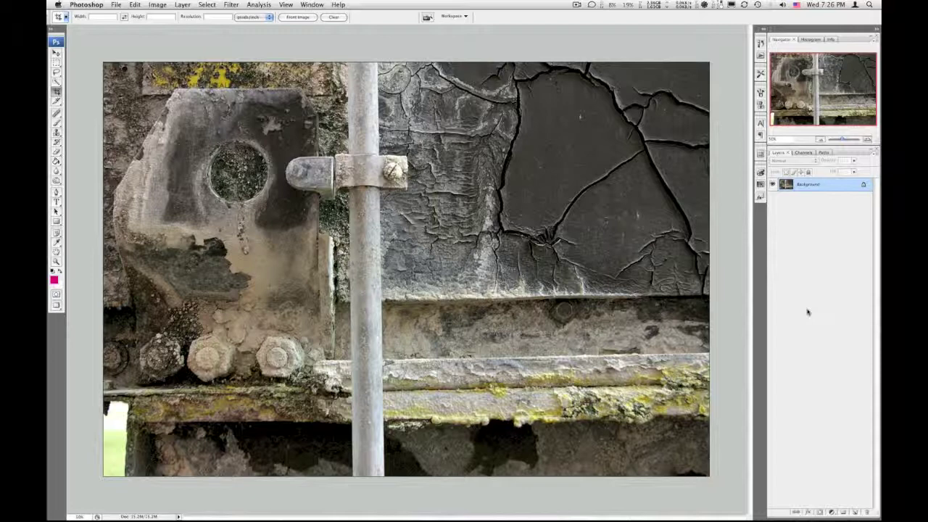
key("super+j")
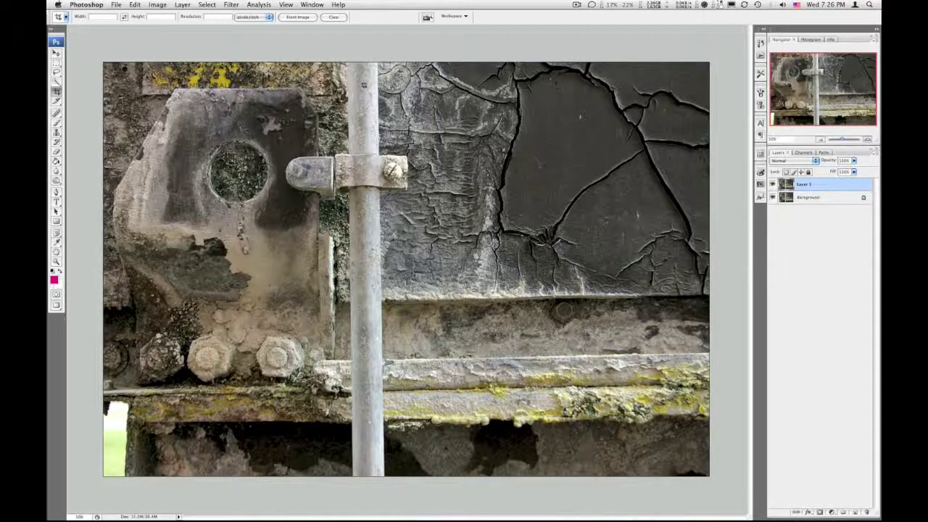
Apply Motion Blur to Layer 1 at angle -90 with a distance of 387 pixels
left_click(231, 5)
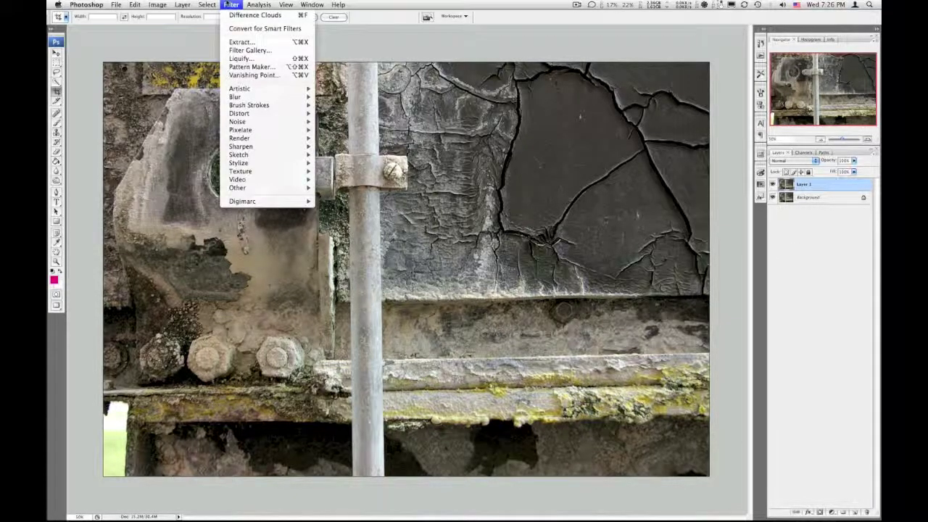
mouse_move(253, 99)
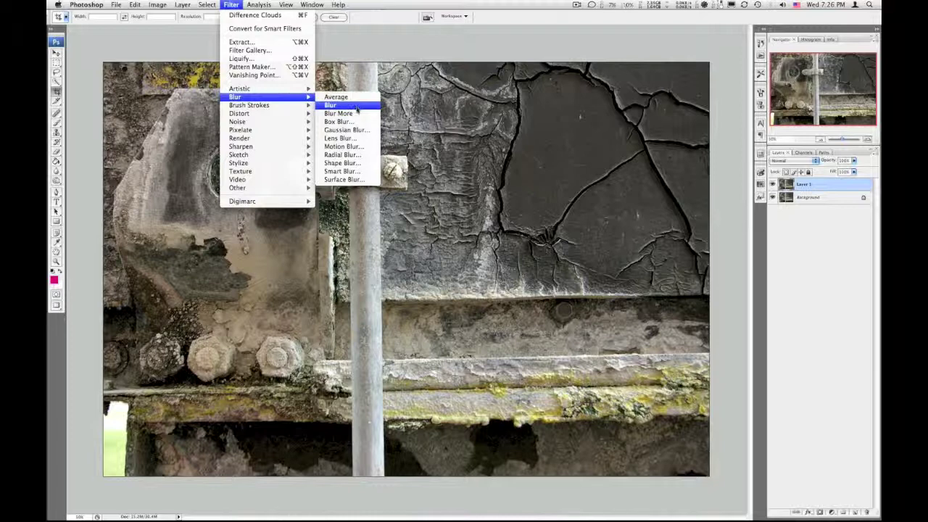
left_click(343, 146)
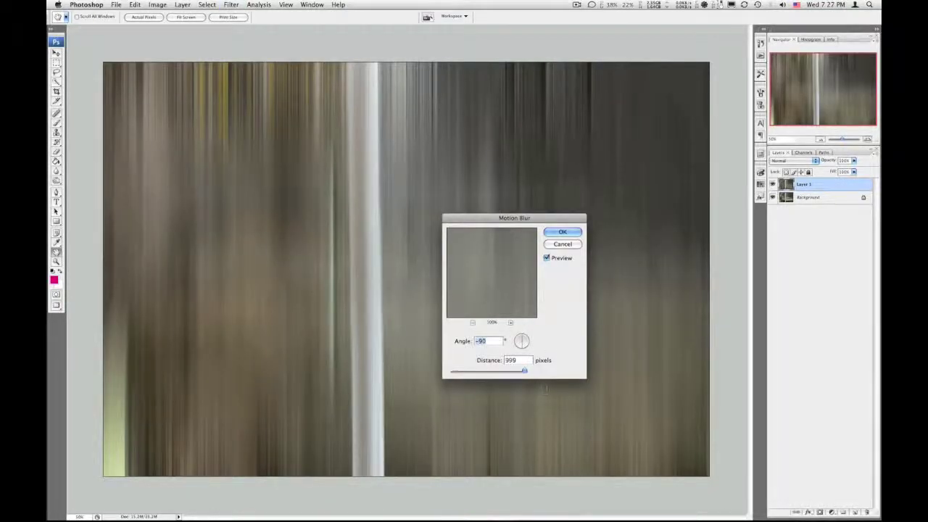
left_click_drag(524, 371, 499, 371)
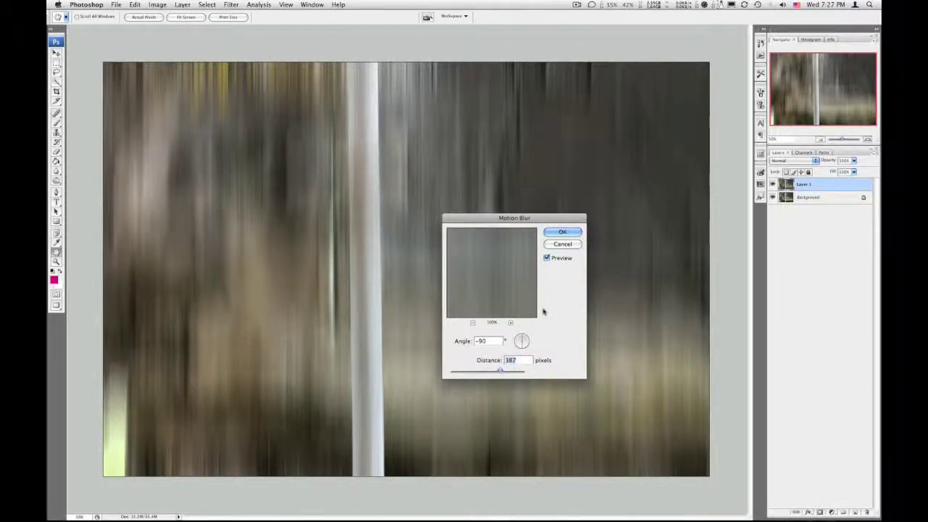
left_click(562, 231)
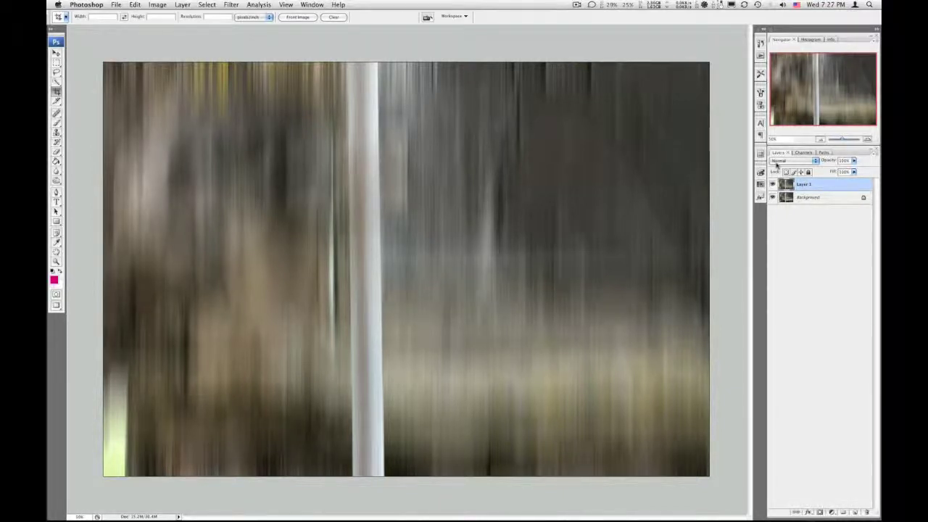
Try Dissolve and then Darken as Layer 1's blend mode, with the Move tool active
left_click(801, 161)
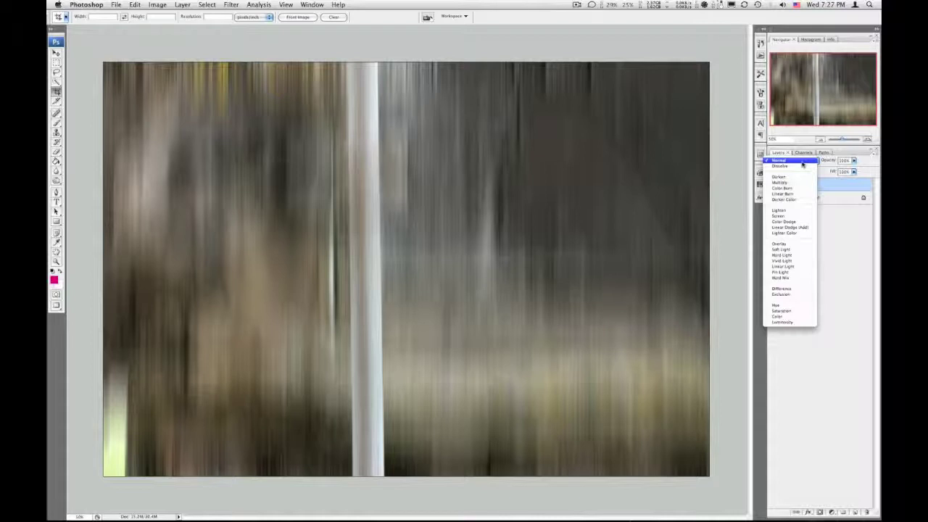
left_click(800, 172)
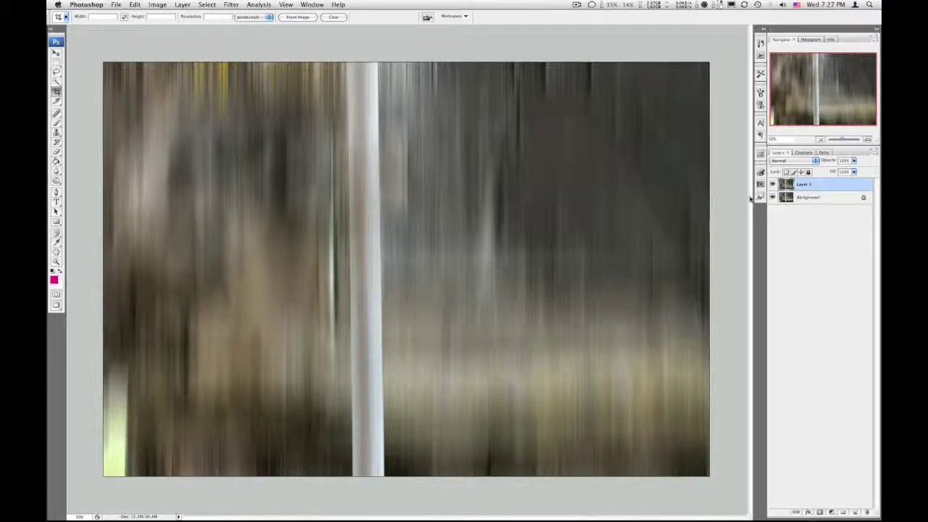
left_click(55, 55)
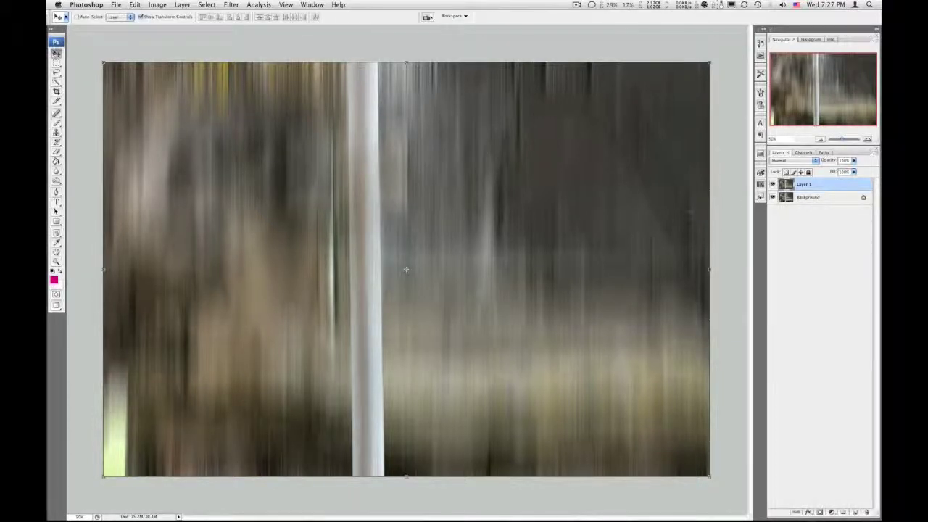
left_click(786, 163)
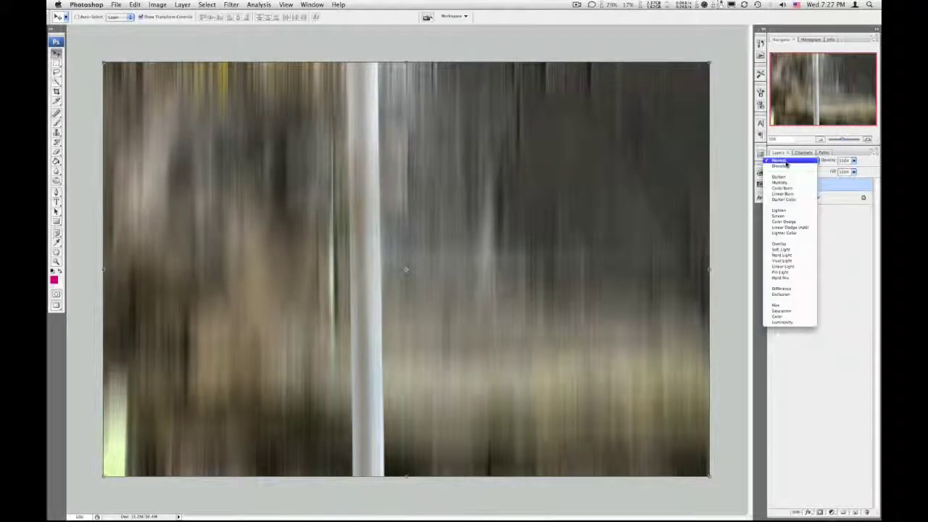
left_click(787, 168)
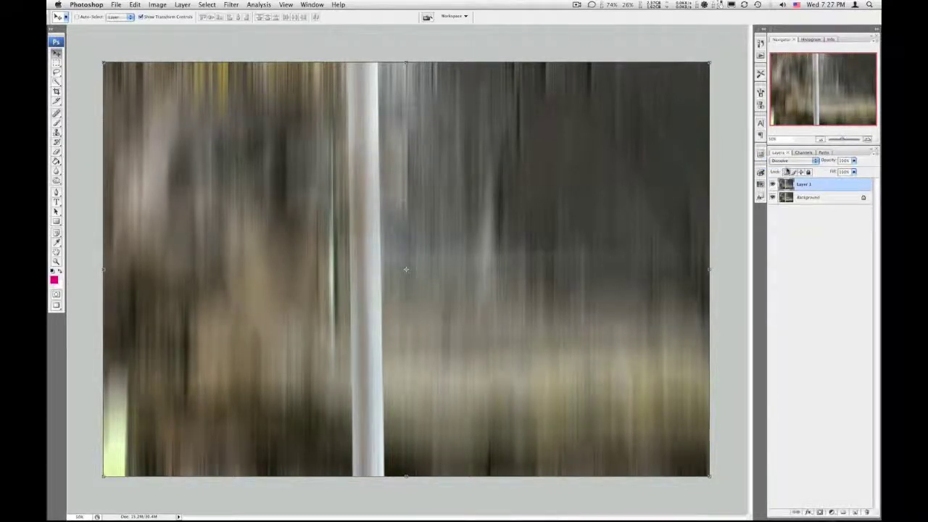
left_click(790, 162)
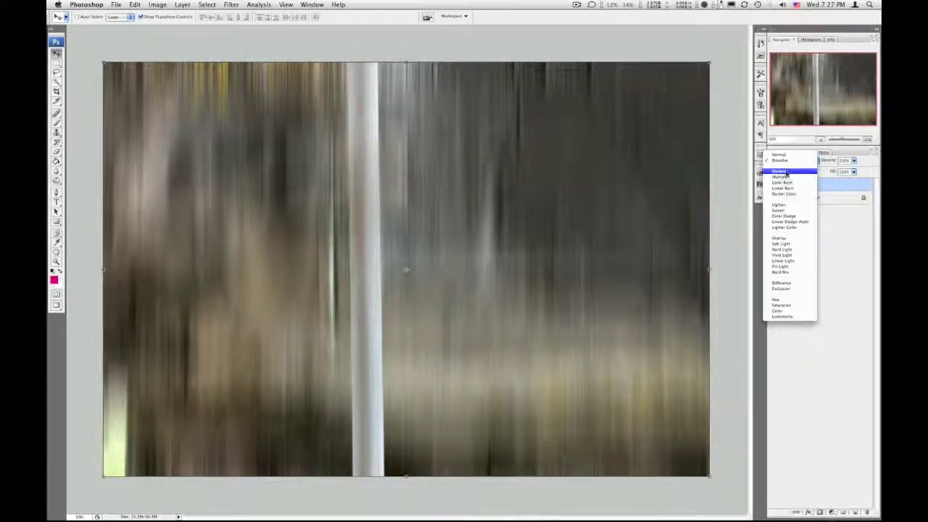
left_click(785, 172)
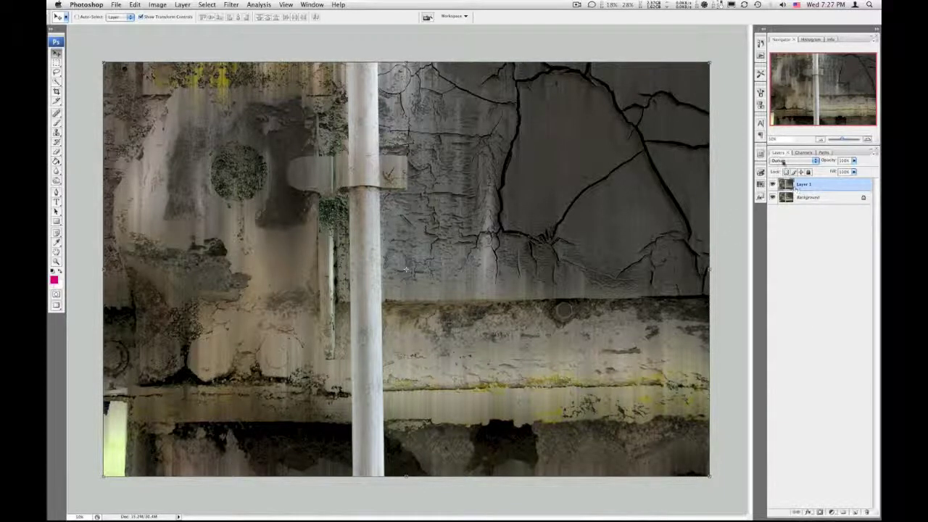
Toggle Layer 1's visibility repeatedly to compare with the Background, leaving it visible
left_click(771, 185)
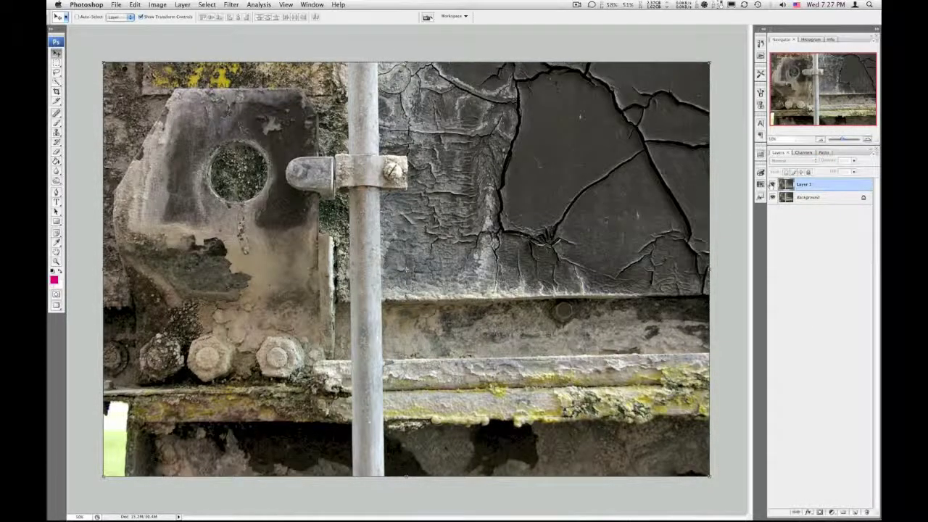
left_click(771, 185)
left_click(771, 184)
left_click(771, 185)
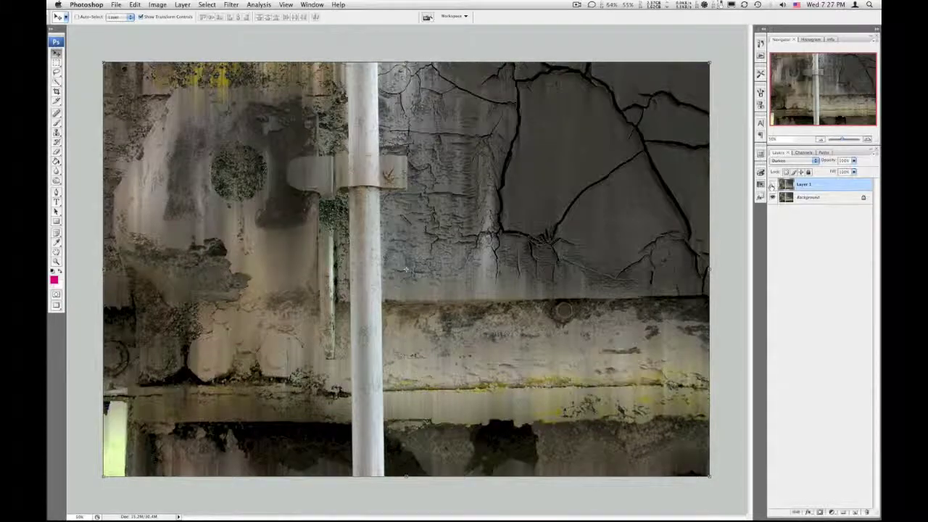
left_click(771, 185)
left_click(771, 185)
Try Multiply and Color Burn on Layer 1, settling on Darker Color
left_click(792, 160)
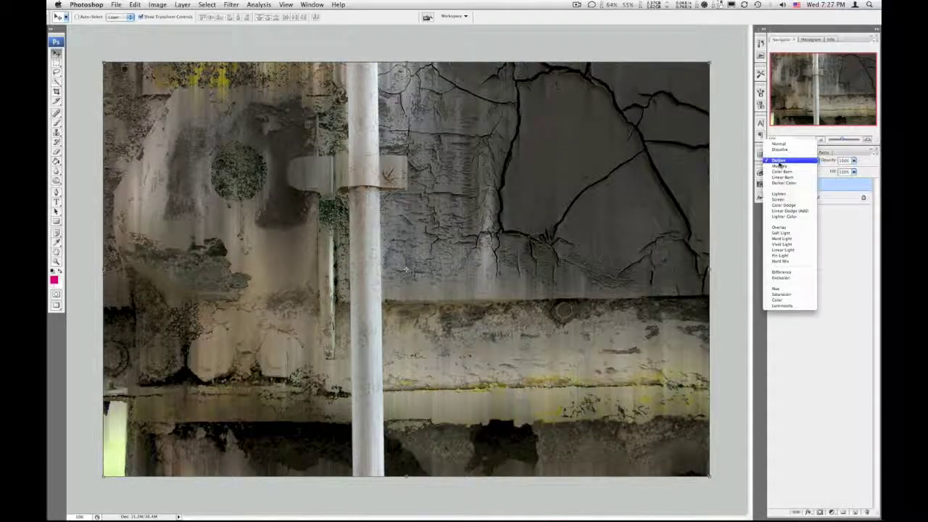
left_click(783, 166)
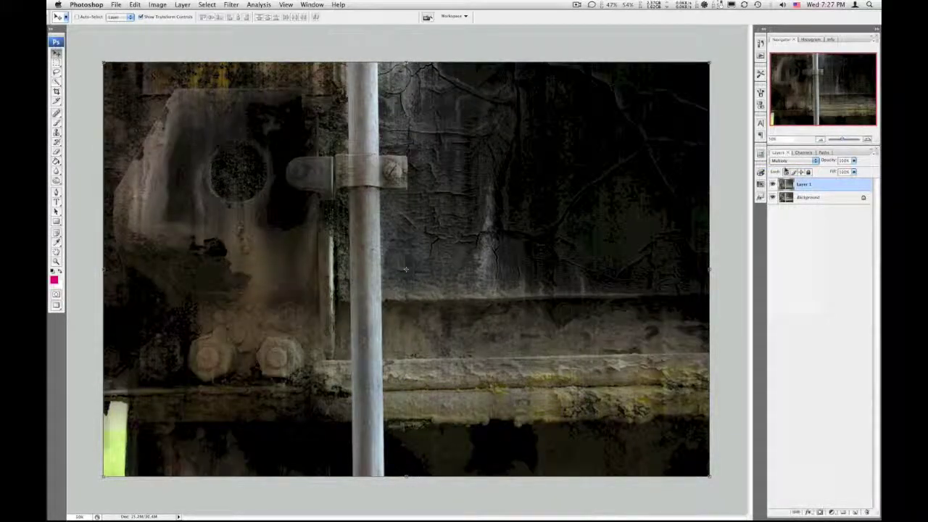
left_click(792, 160)
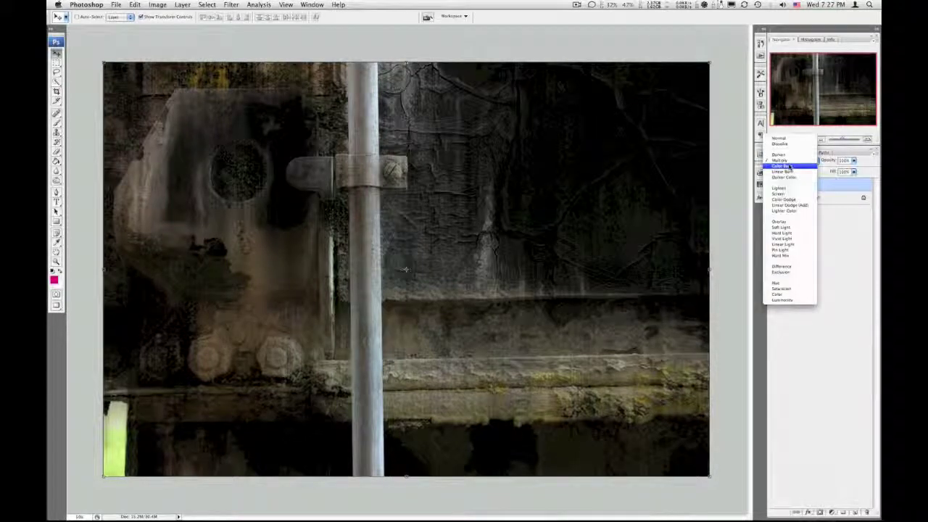
left_click(789, 166)
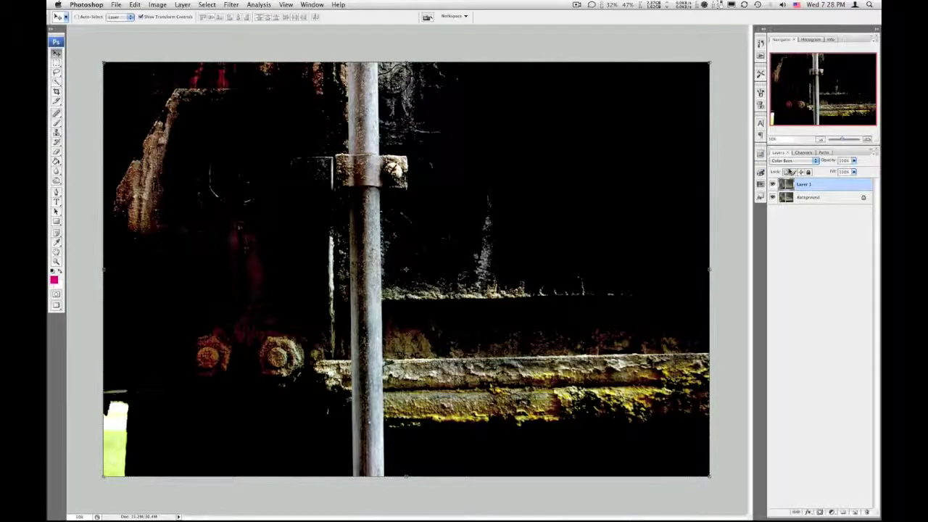
left_click(792, 160)
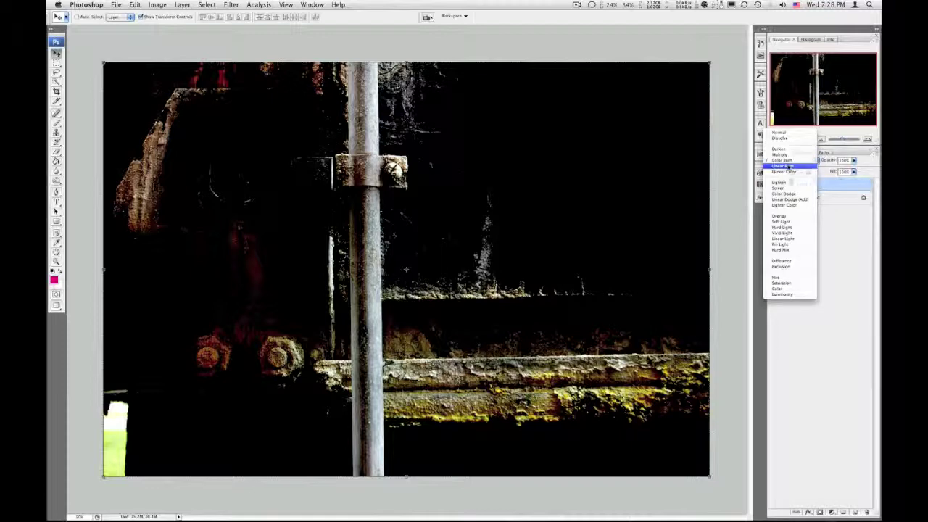
left_click(788, 166)
left_click(788, 162)
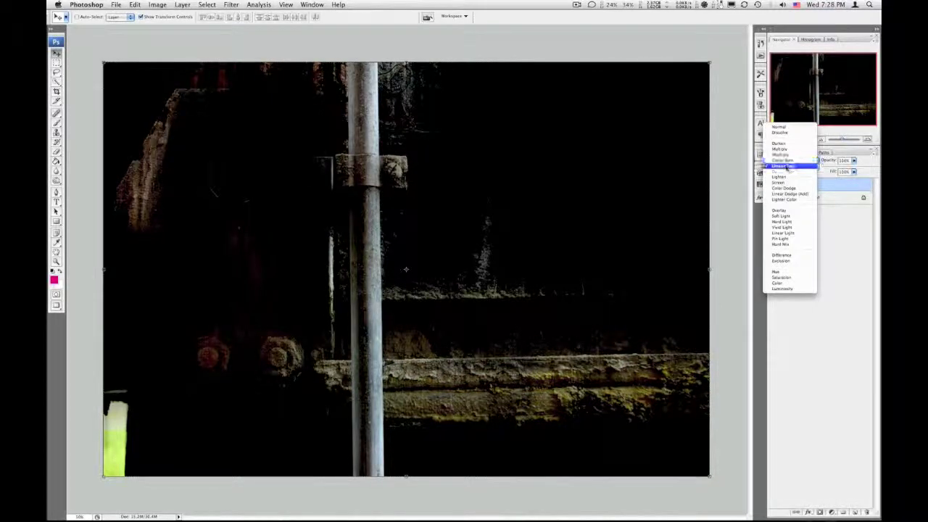
left_click(786, 167)
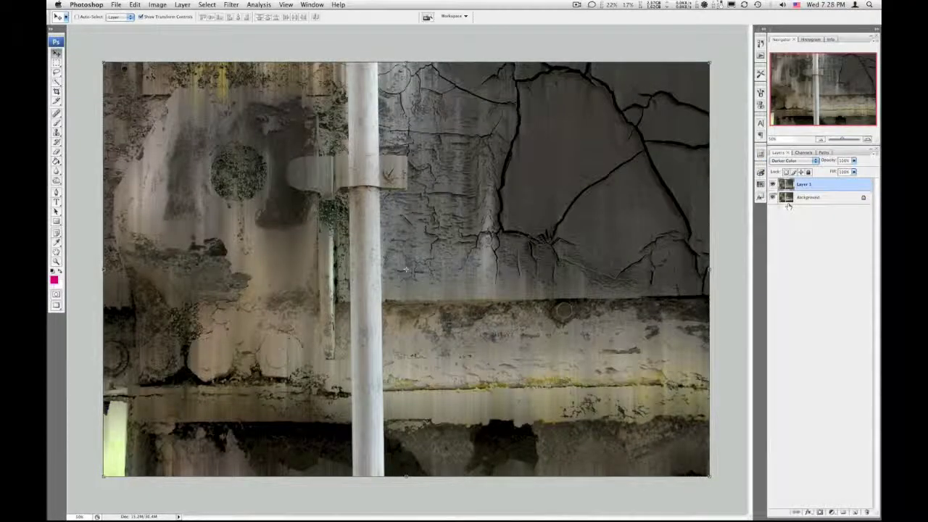
Compare Layer 1 against the Background and set it to Screen, zooming in to inspect the texture
left_click(773, 184)
left_click(773, 184)
left_click(780, 162)
left_click(779, 172)
left_click(781, 163)
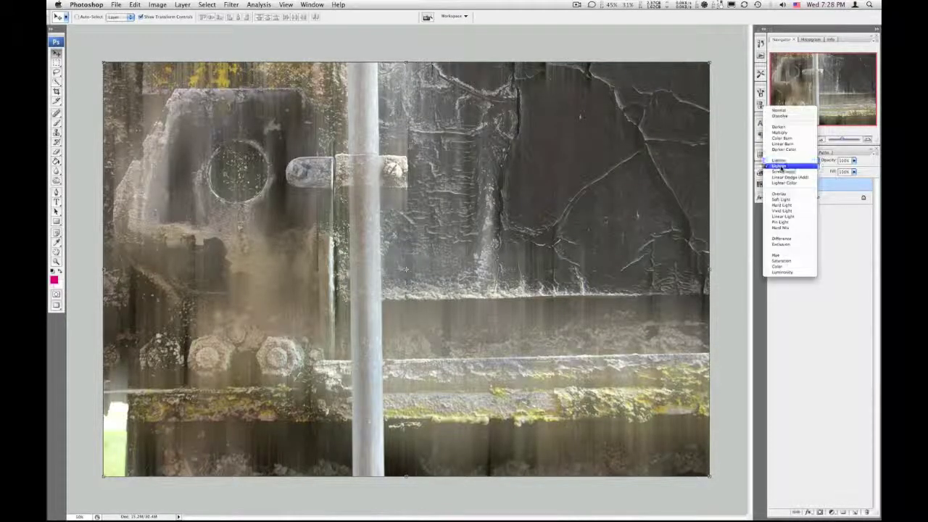
left_click(781, 166)
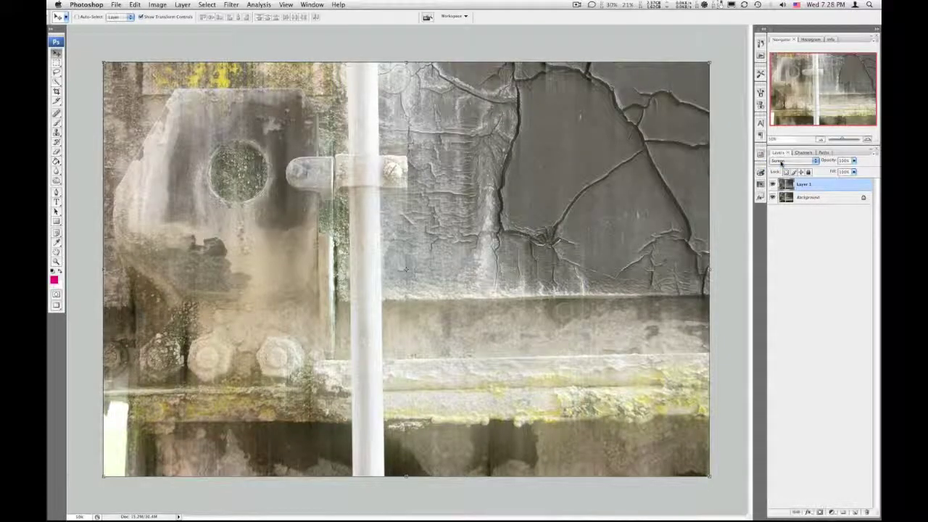
key("super+plus")
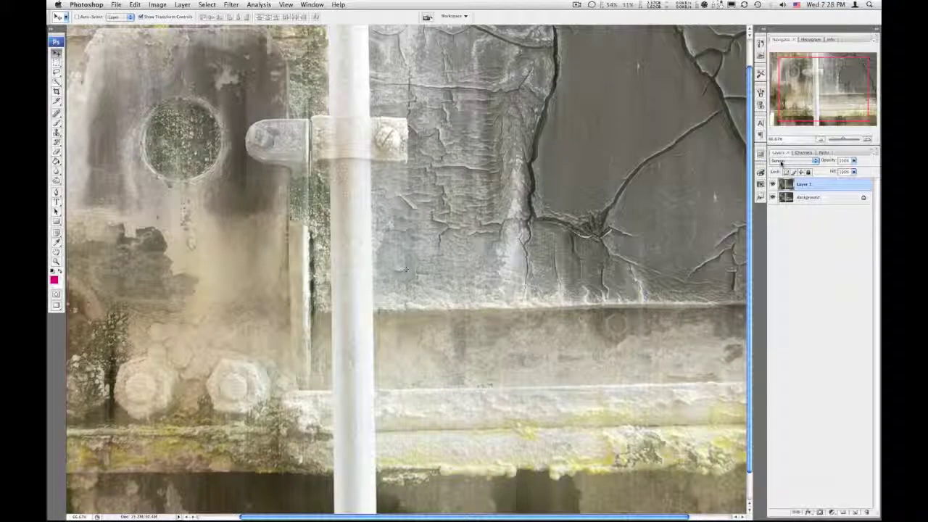
key("super+minus")
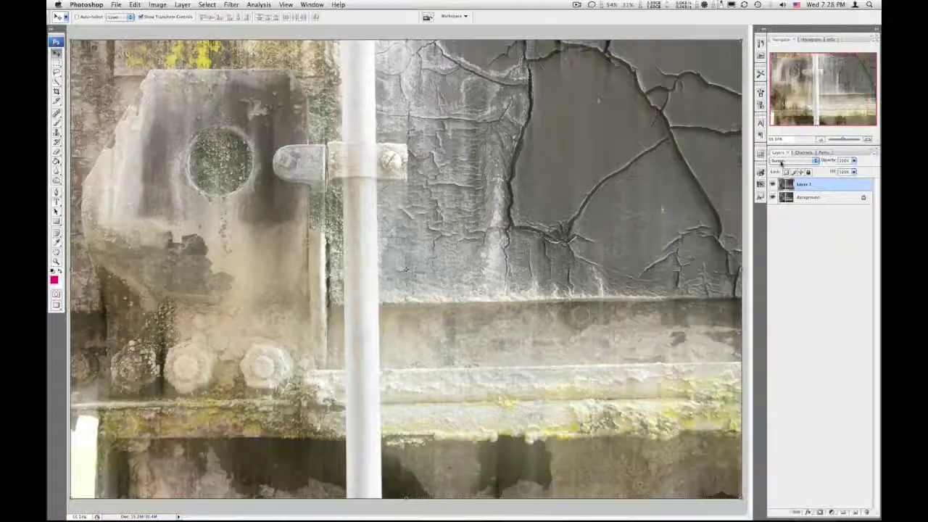
Try Color Dodge, Linear Dodge (Add), Lighter Color and Overlay blending on Layer 1
left_click(785, 161)
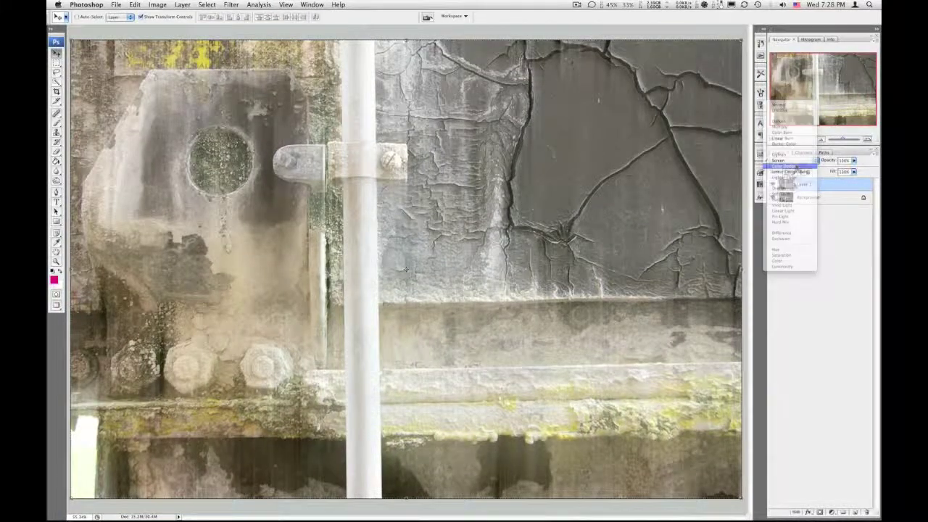
left_click(789, 169)
left_click(791, 160)
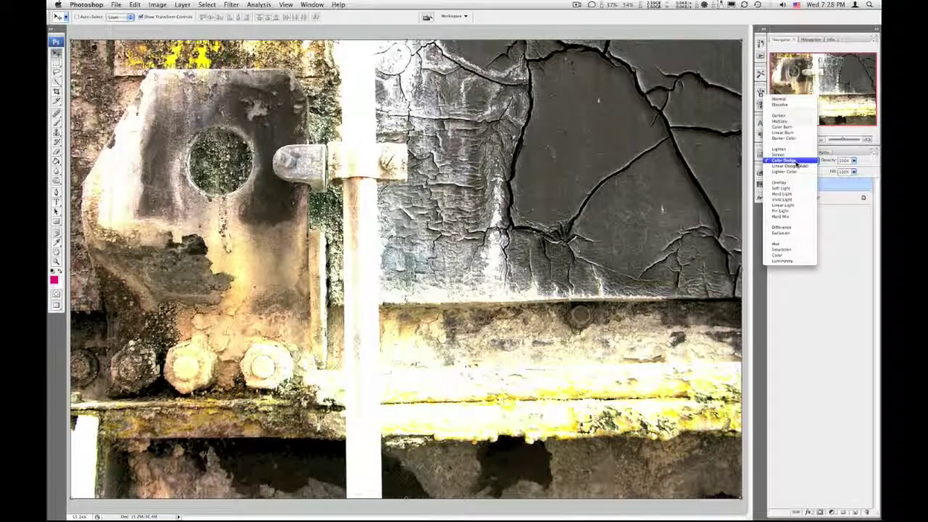
left_click(791, 168)
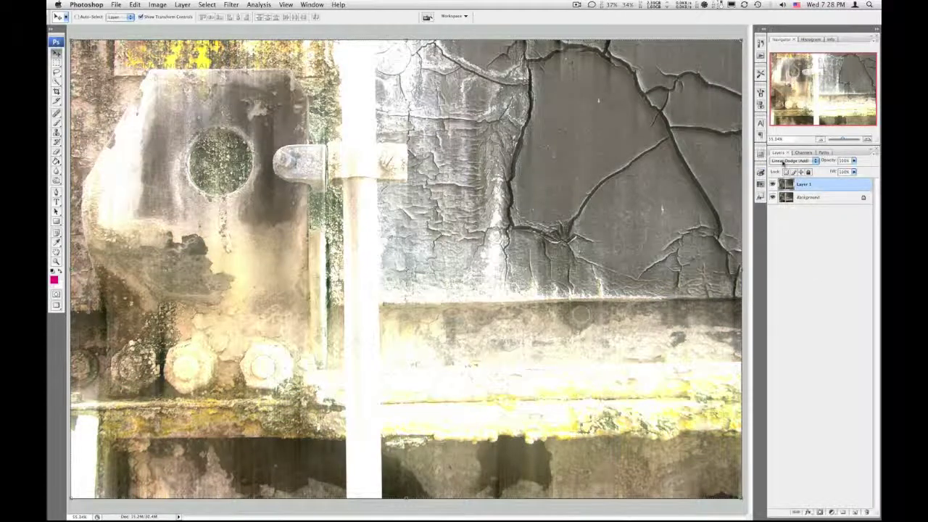
left_click(784, 161)
left_click(783, 168)
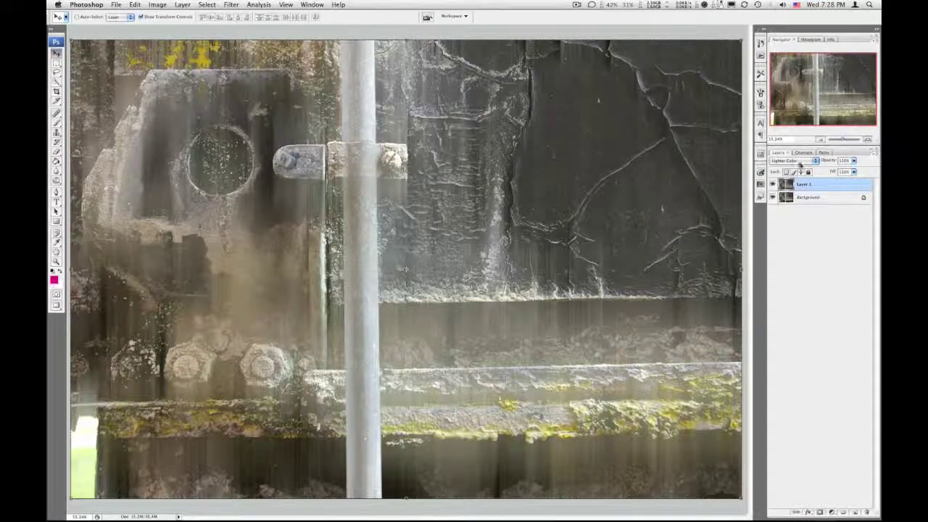
left_click(797, 161)
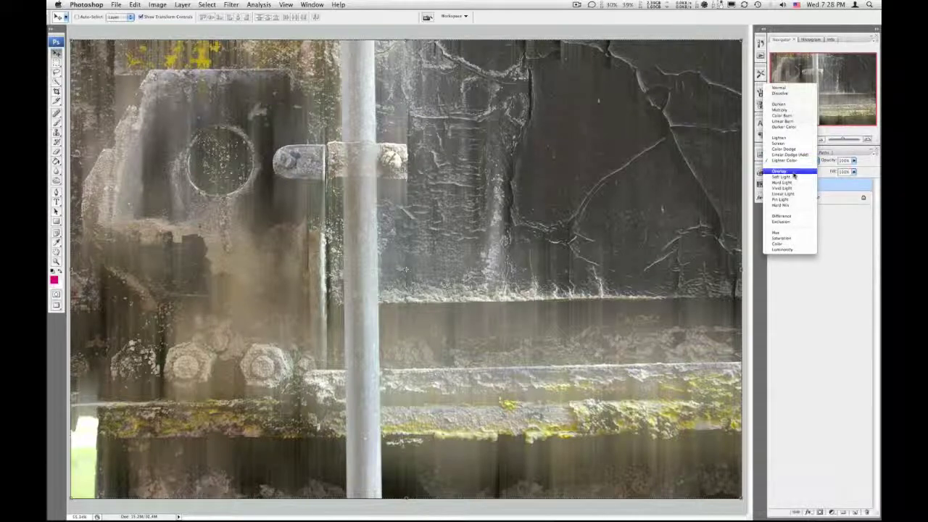
left_click(793, 172)
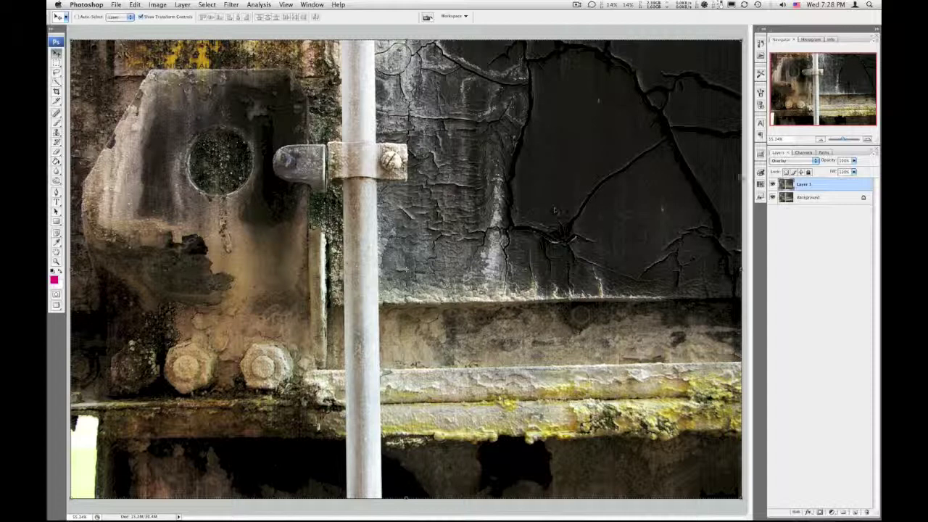
Try Hard Light, Vivid Light, Linear Light and Pin Light blending on Layer 1
left_click(794, 160)
left_click(791, 160)
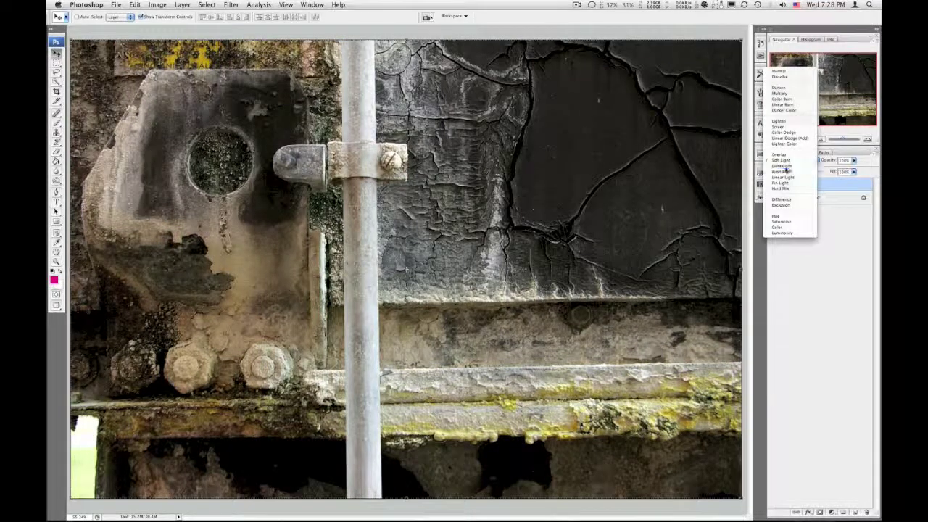
left_click(785, 166)
left_click(790, 161)
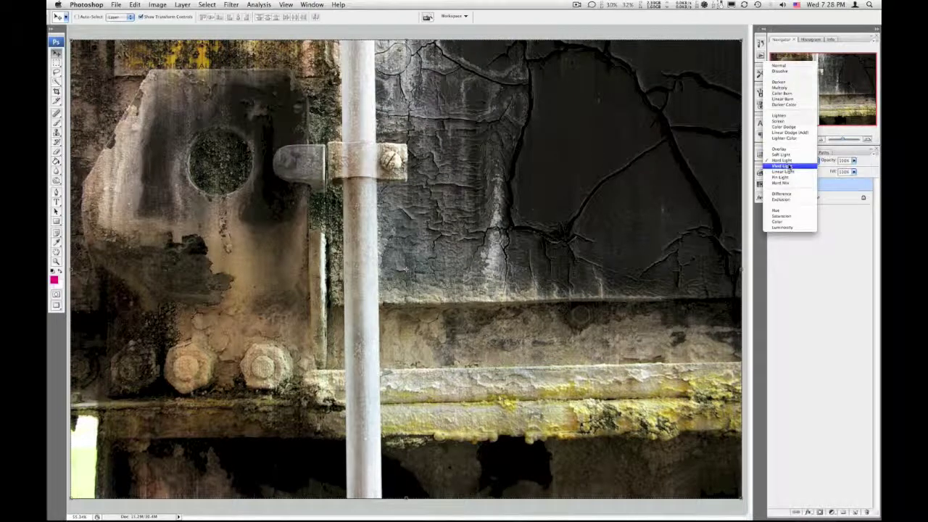
left_click(788, 166)
left_click(788, 161)
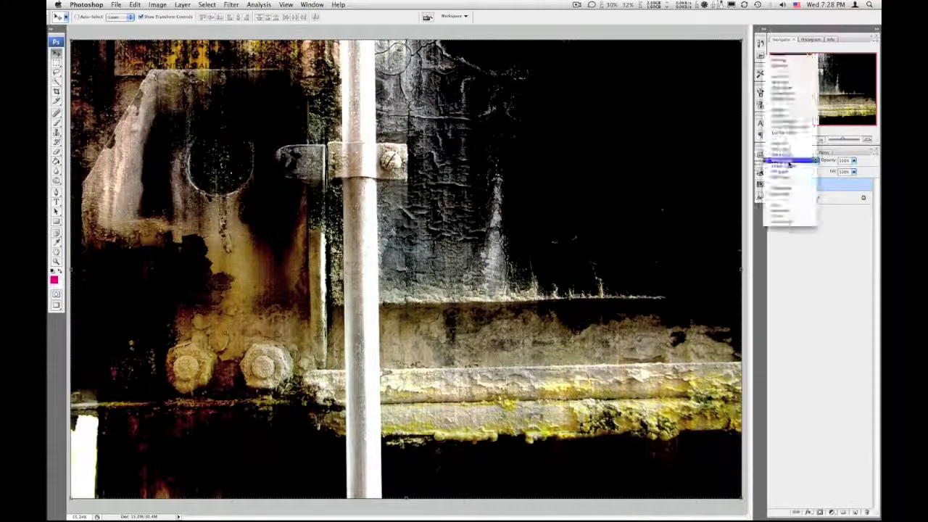
left_click(789, 166)
left_click(786, 164)
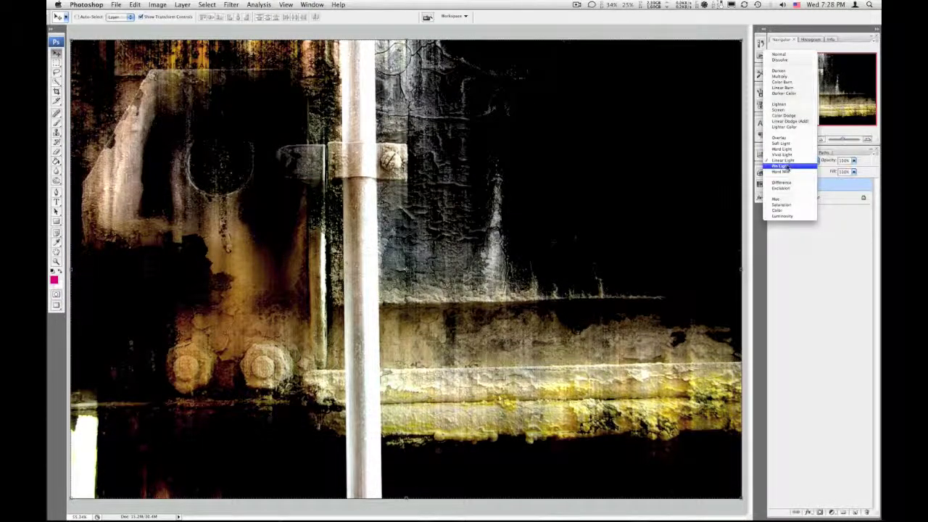
left_click(787, 167)
Try Hard Mix, settle Layer 1 on Difference, and duplicate it as Layer 1 copy
left_click(787, 163)
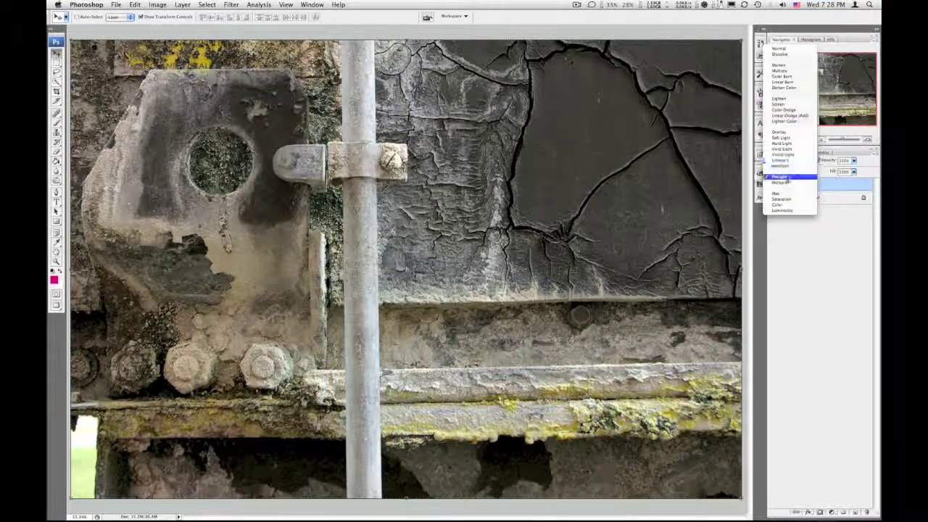
left_click(785, 164)
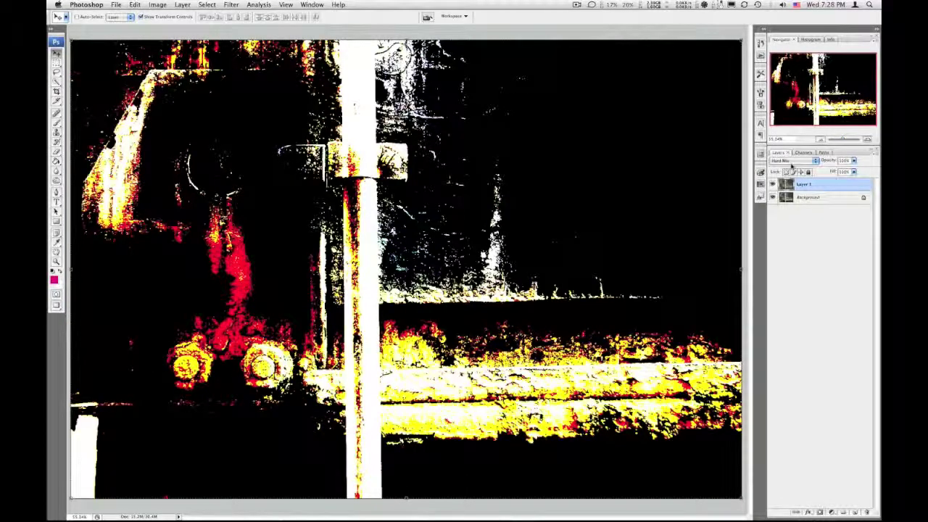
left_click(789, 161)
left_click(787, 171)
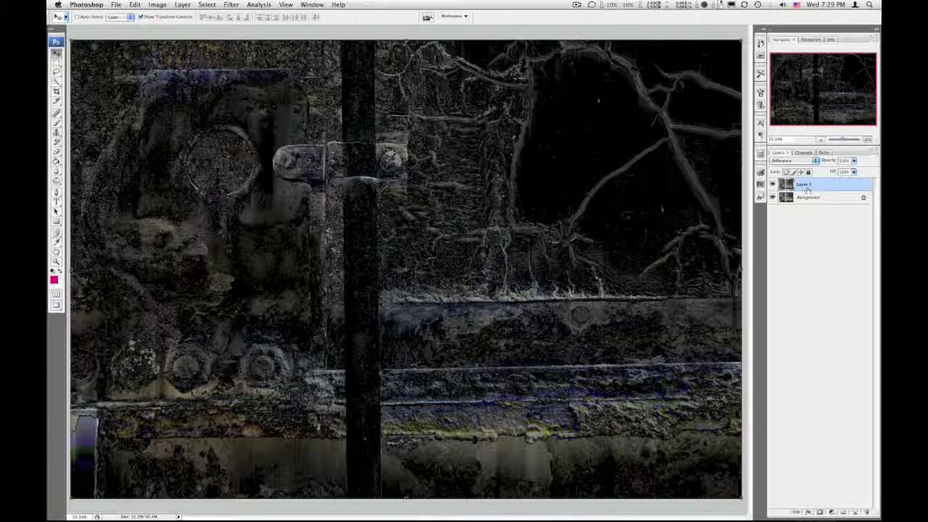
key("ctrl+j")
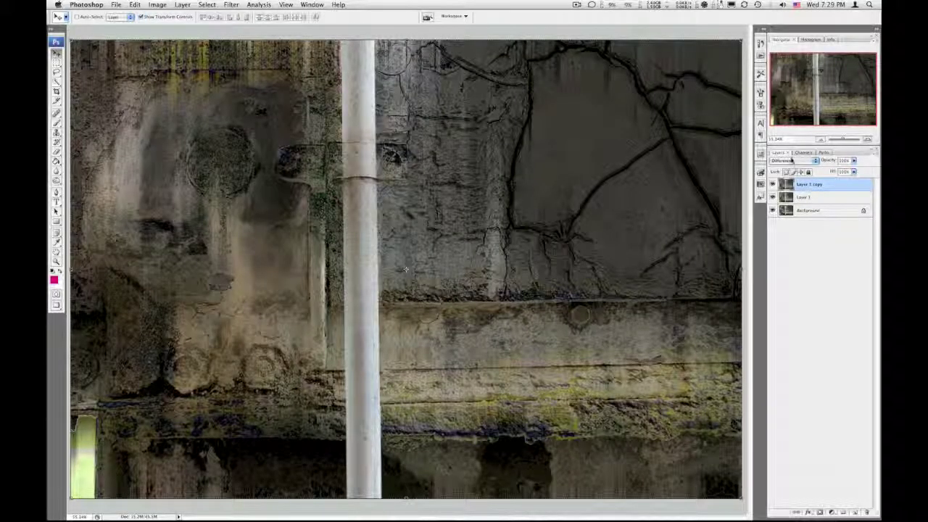
Delete the Layer 1 copy and duplicate the Background layer instead
key("Delete")
left_click(806, 197)
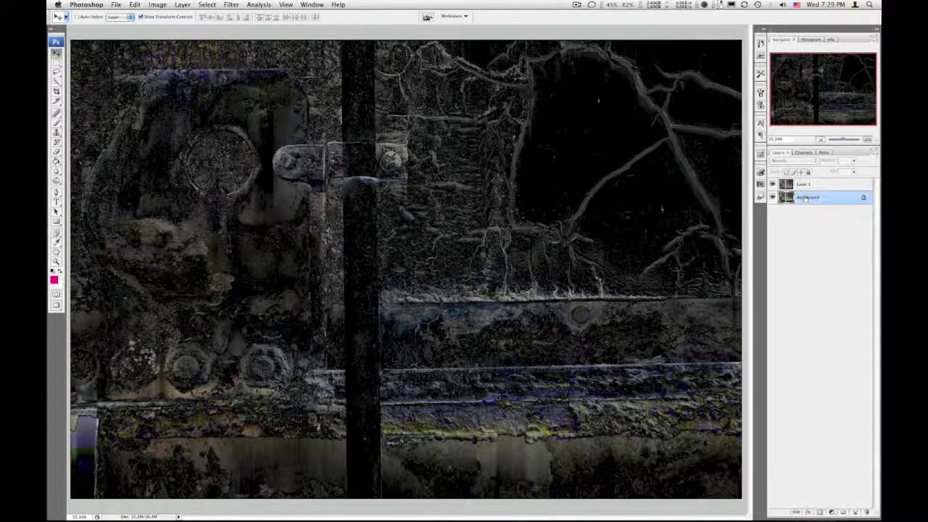
key("ctrl+j")
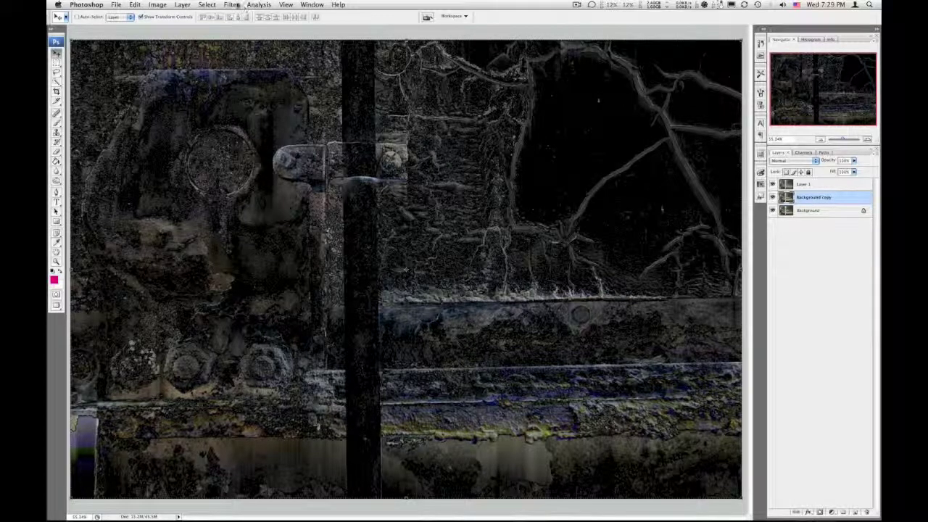
Motion-blur Background copy at -90° and 387 pixels, turning the composite black
left_click(234, 5)
mouse_move(249, 98)
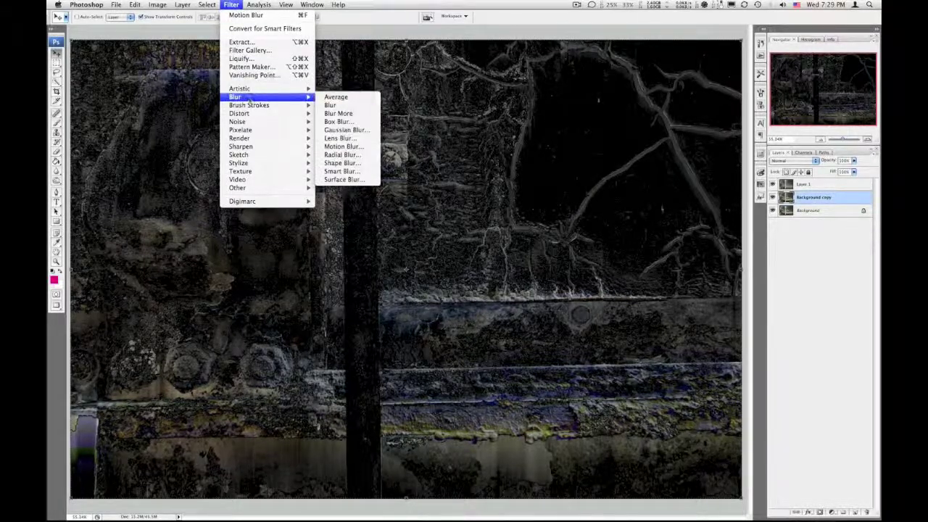
left_click(355, 146)
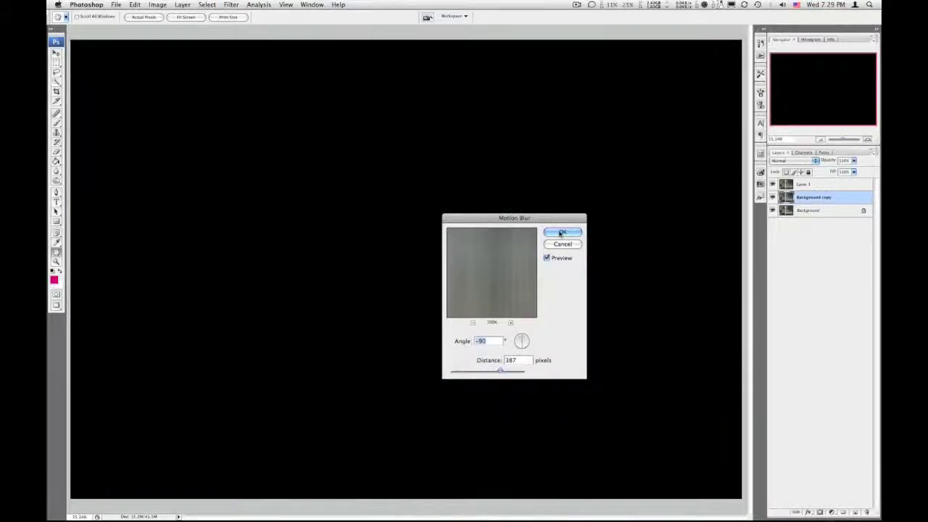
left_click(561, 232)
key("v")
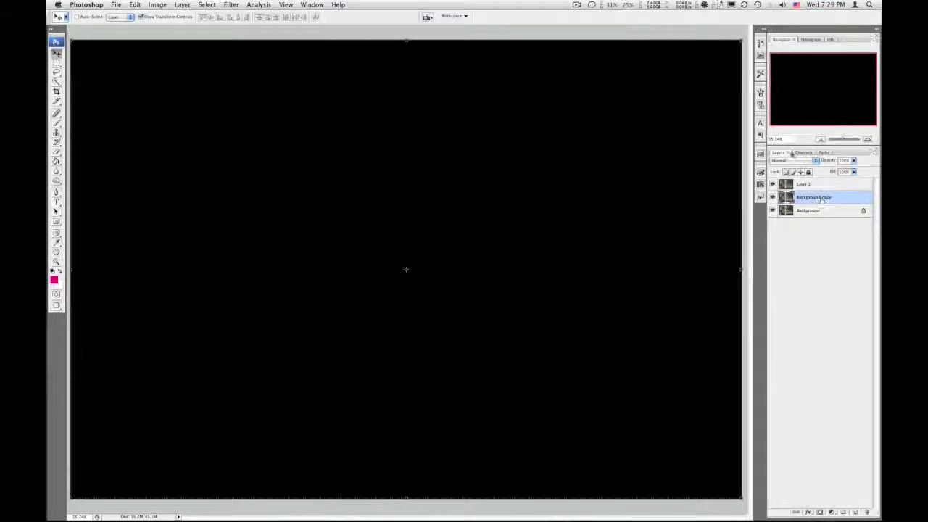
left_click(792, 160)
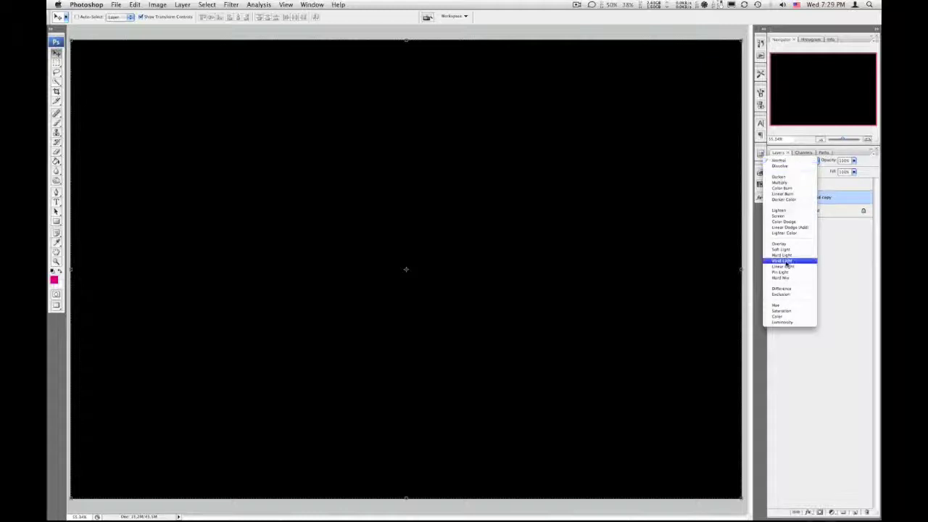
left_click(787, 211)
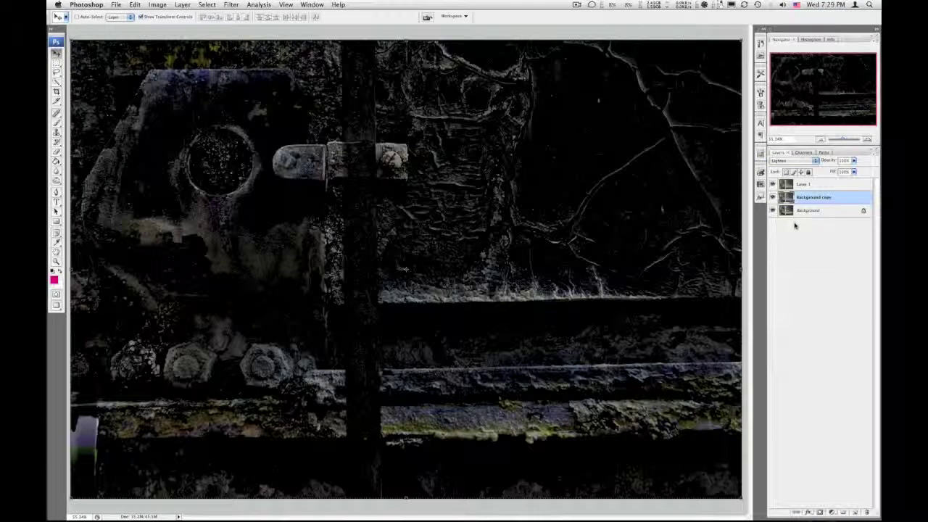
left_click_drag(805, 200, 804, 181)
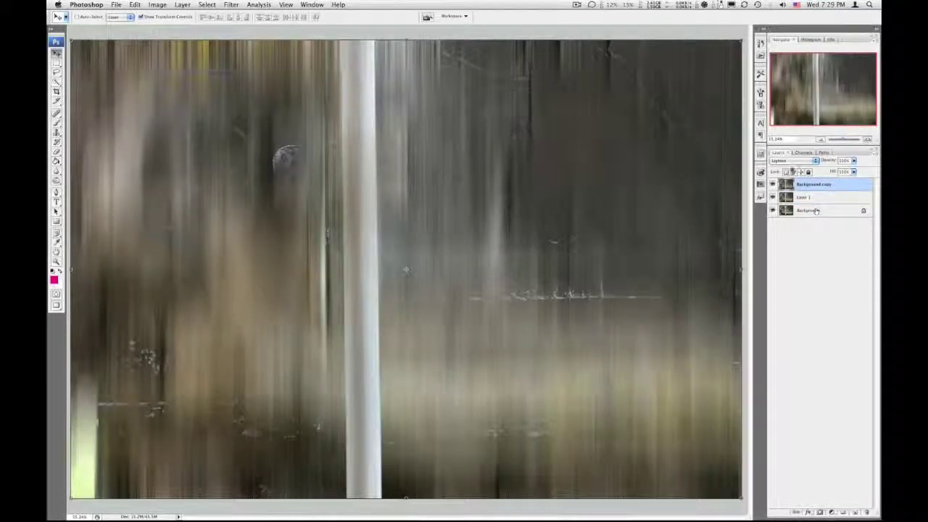
left_click(794, 161)
left_click(794, 172)
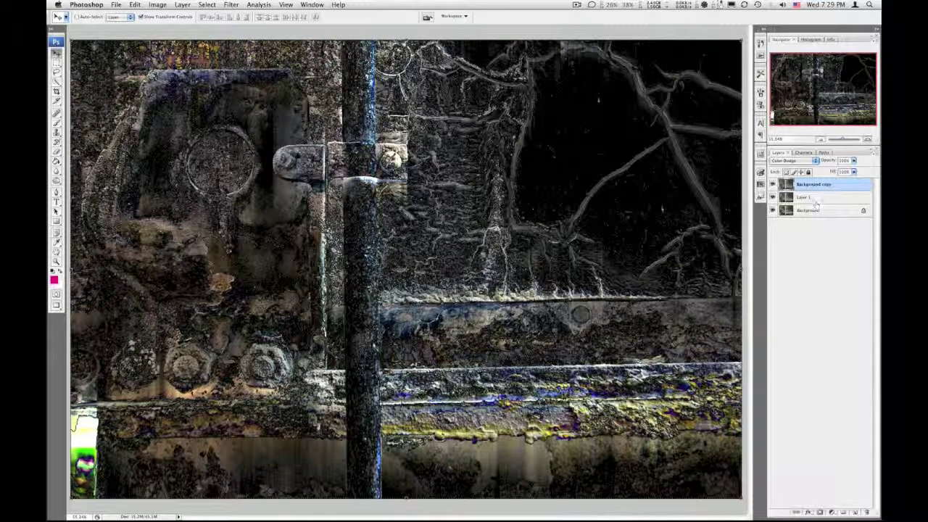
left_click(772, 197)
left_click(771, 210)
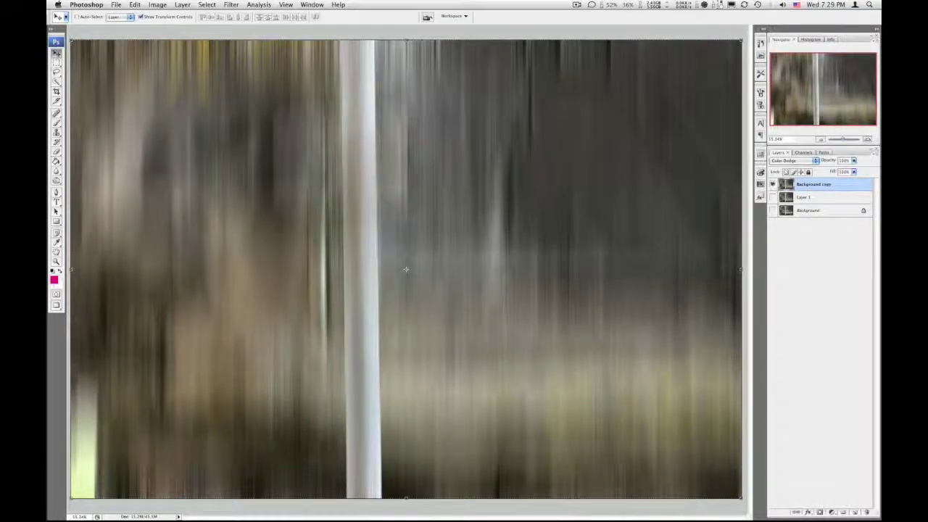
left_click(772, 184)
left_click(771, 198)
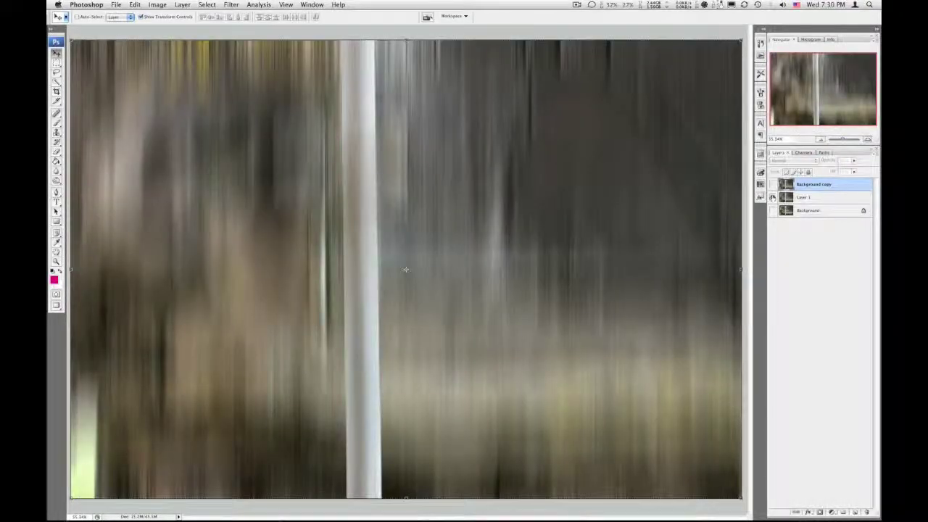
left_click(771, 184)
left_click(772, 198)
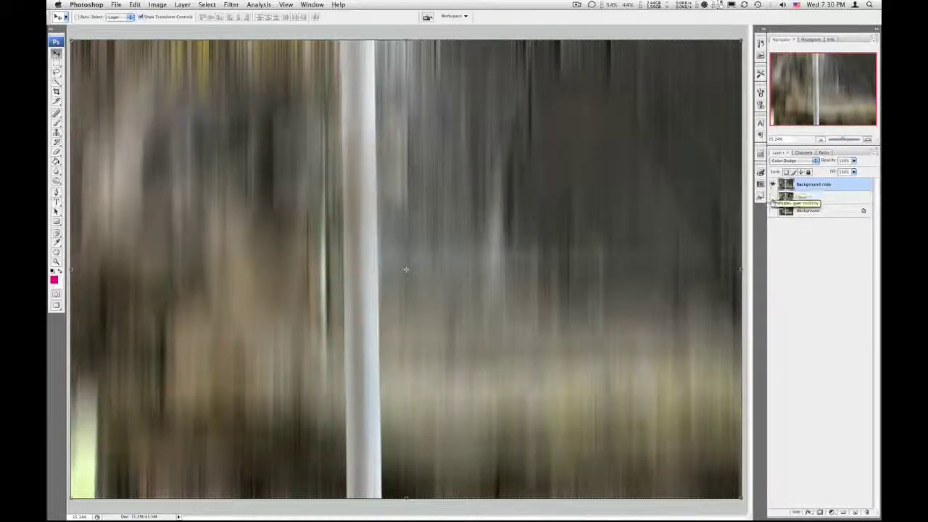
left_click(772, 197)
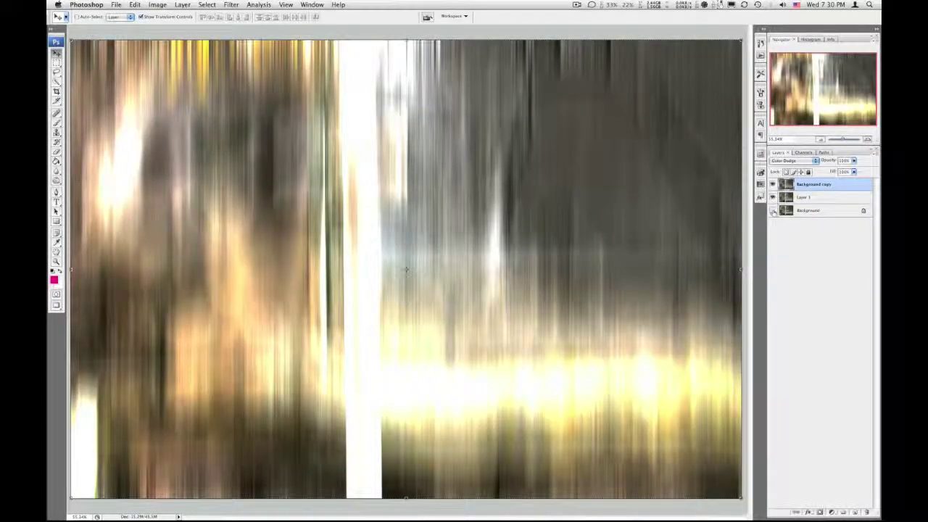
left_click(772, 210)
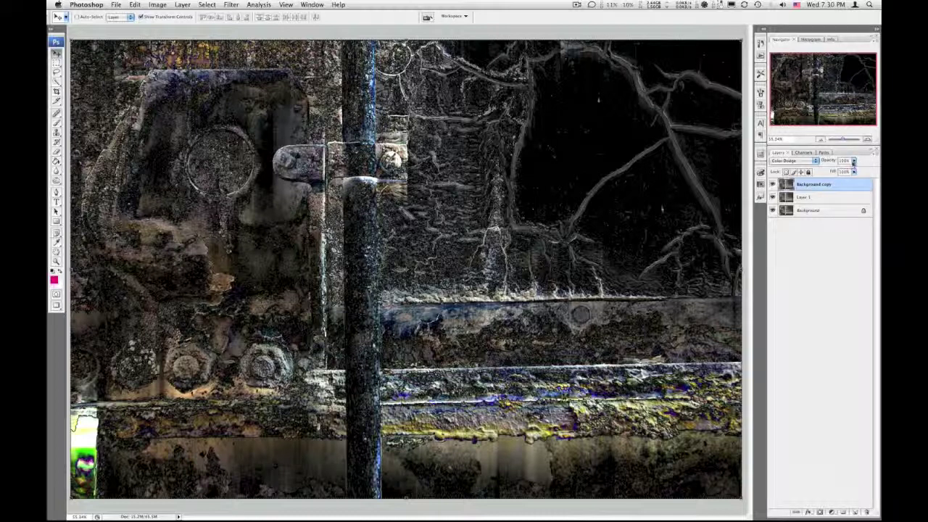
Lower Background copy's opacity and reduce Layer 1's Difference opacity, then reselect Background copy
left_click(853, 162)
mouse_move(853, 171)
left_mouse_down()
mouse_move(828, 173)
mouse_move(844, 171)
mouse_move(837, 185)
mouse_move(847, 171)
left_mouse_up()
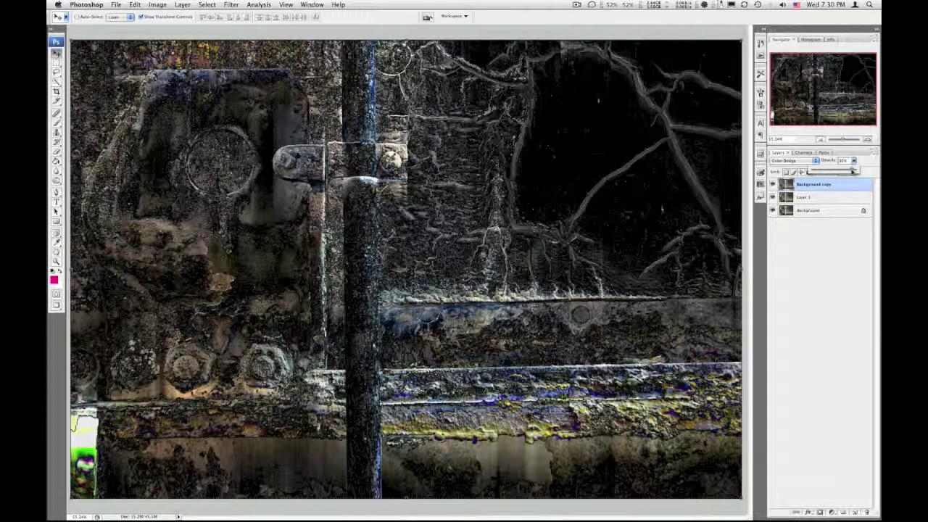
left_click(813, 201)
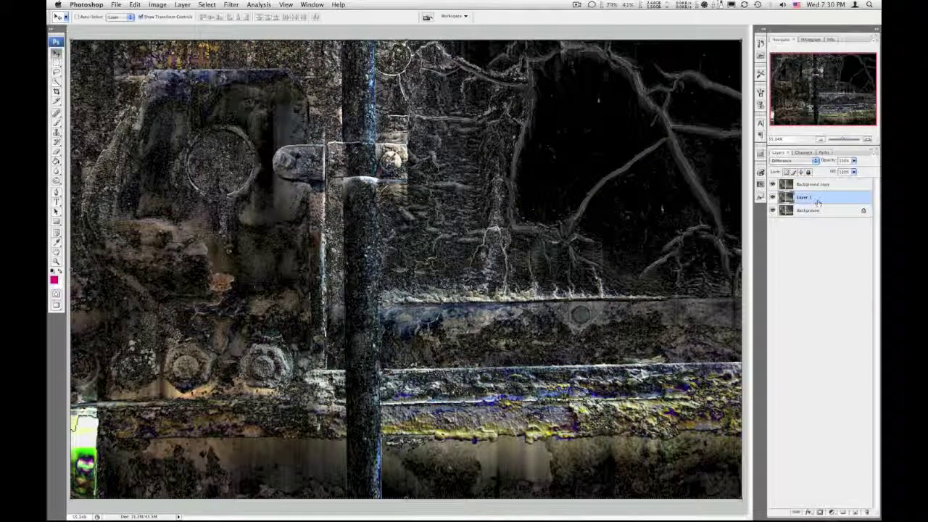
mouse_move(853, 160)
left_mouse_down()
mouse_move(833, 169)
mouse_move(847, 170)
left_mouse_up()
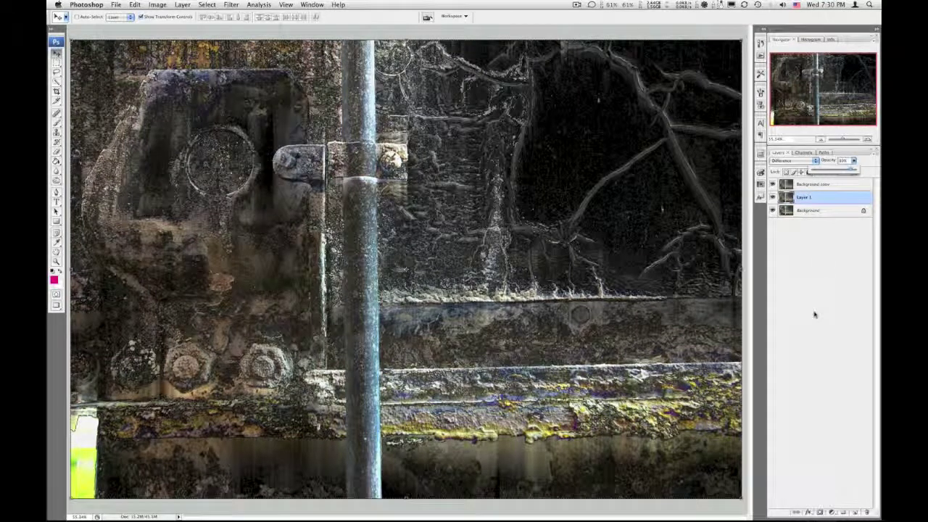
left_click(811, 307)
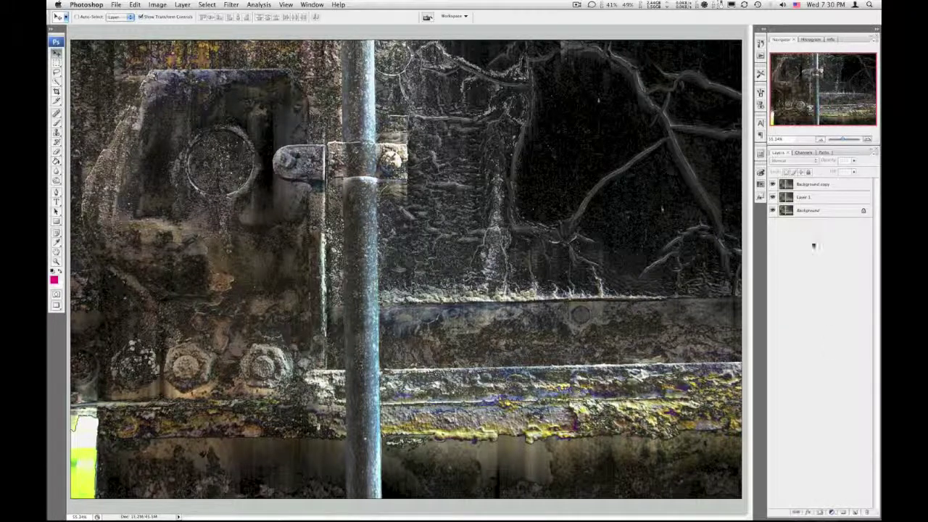
left_click(811, 184)
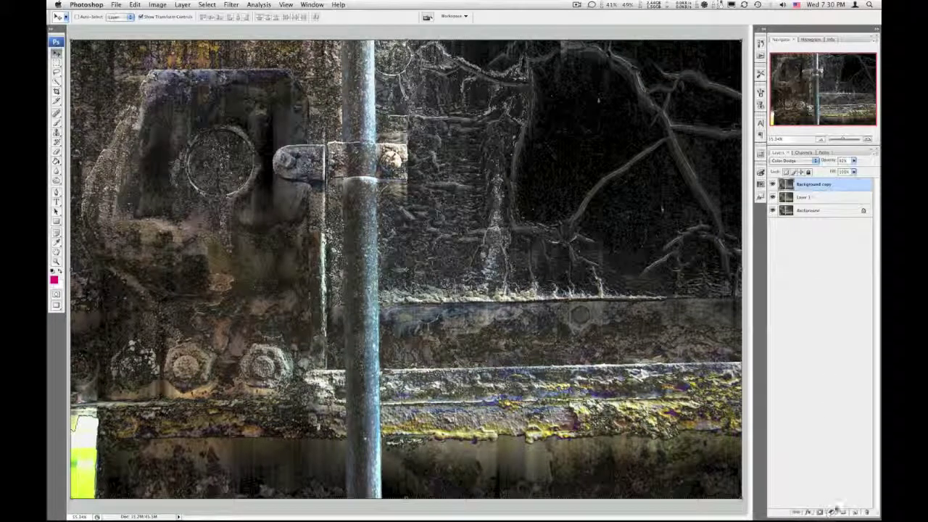
Add a Curves 1 adjustment layer with shadows pulled down and highlights lifted into an S-curve
left_click(832, 511)
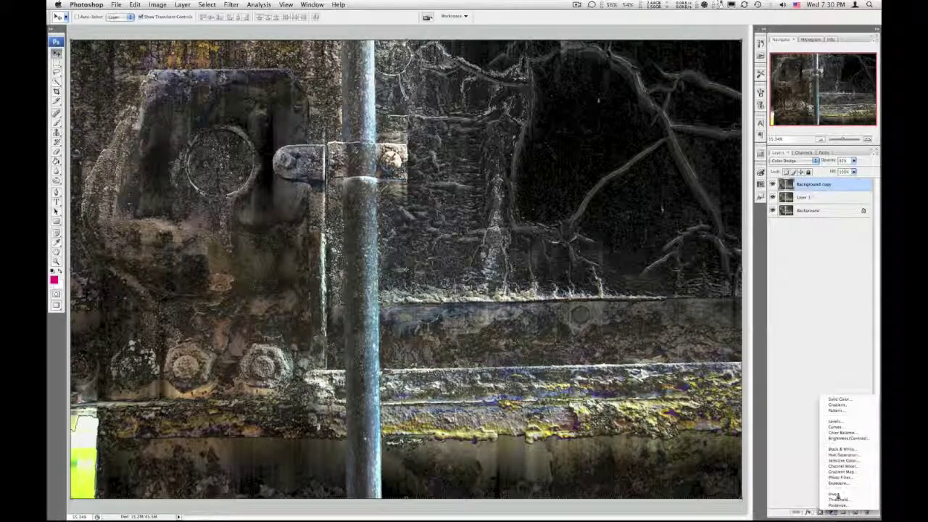
left_click(855, 428)
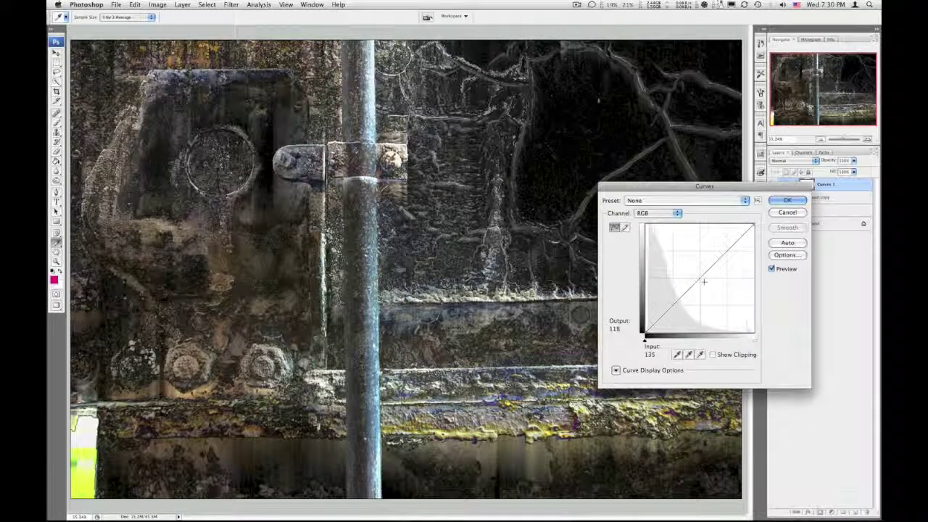
left_click_drag(674, 306, 676, 316)
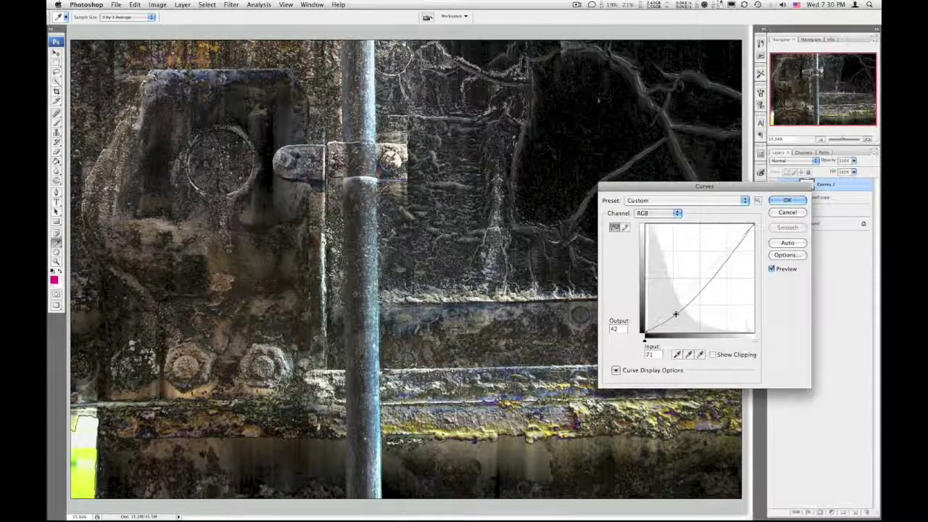
left_click_drag(705, 273, 708, 252)
left_click(684, 297)
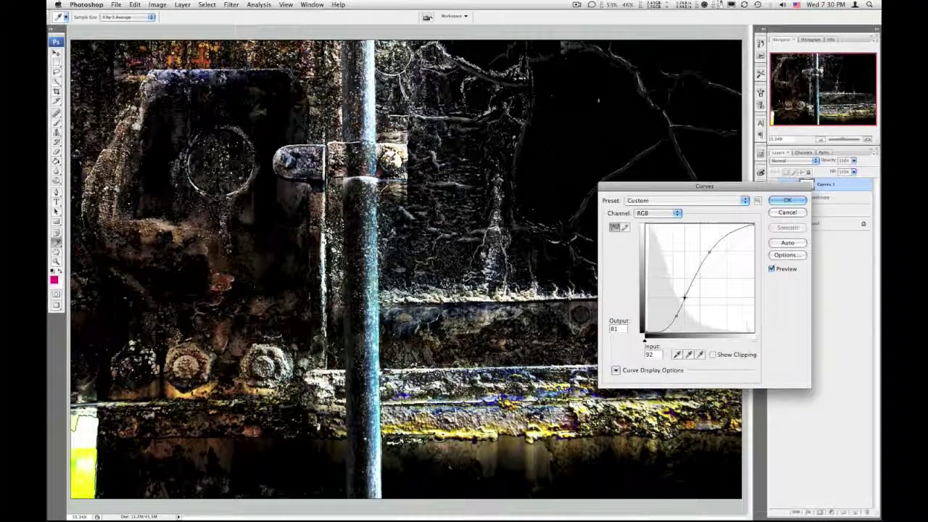
left_click(783, 201)
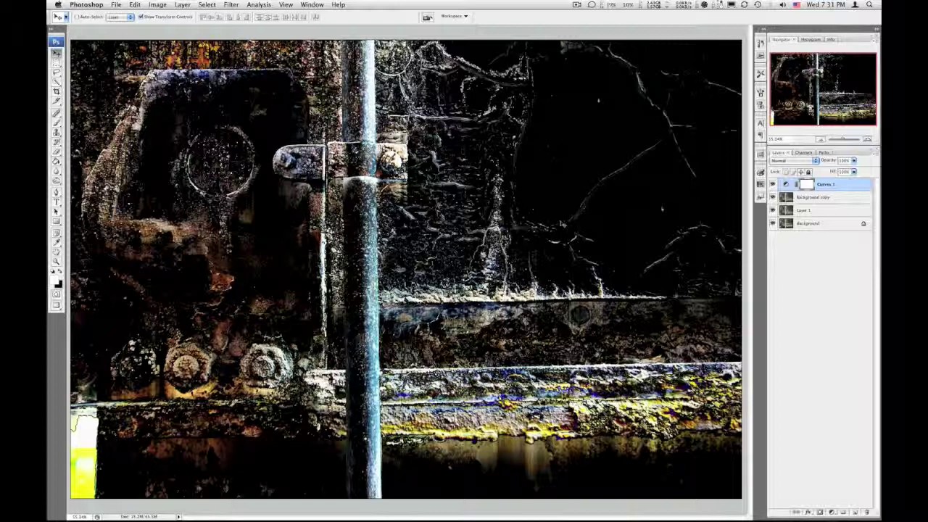
Apply the Fresco filter (Brush Size 7, Detail 8, Texture 2) to the Background copy layer
left_click(828, 202)
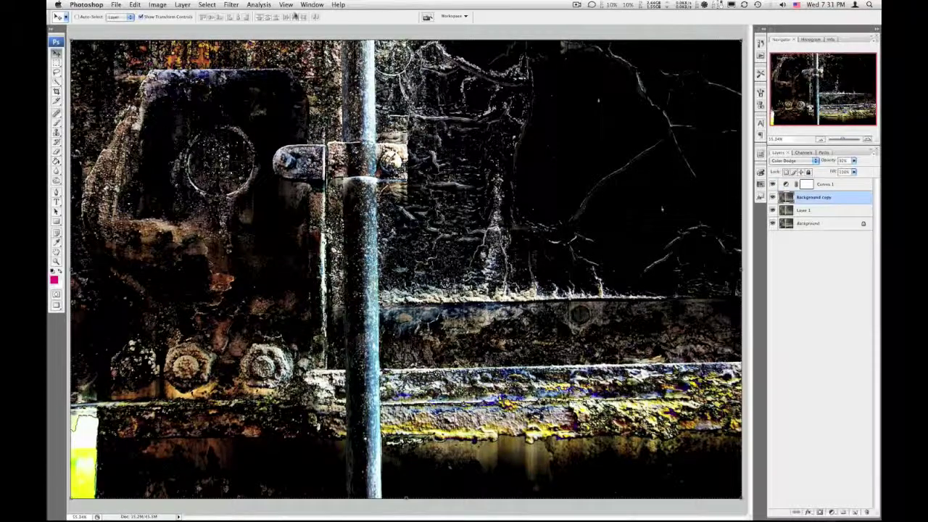
left_click(231, 4)
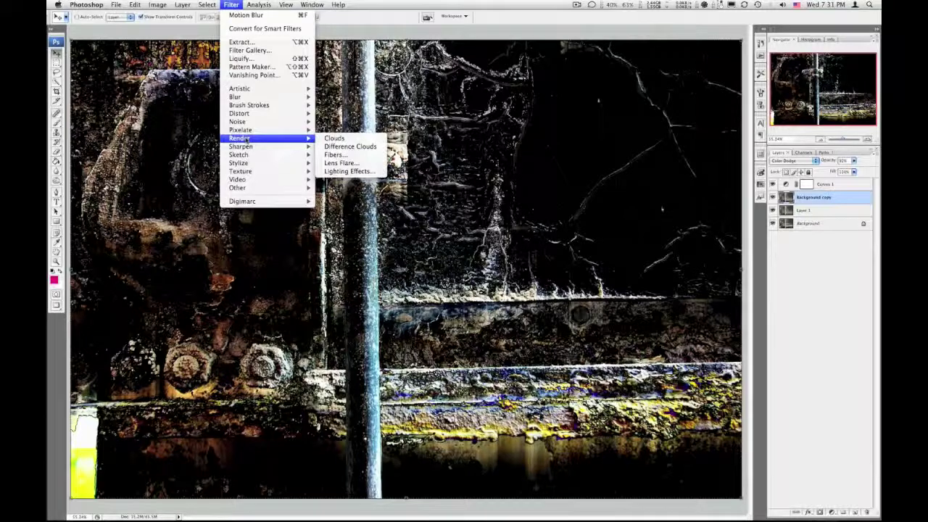
mouse_move(243, 89)
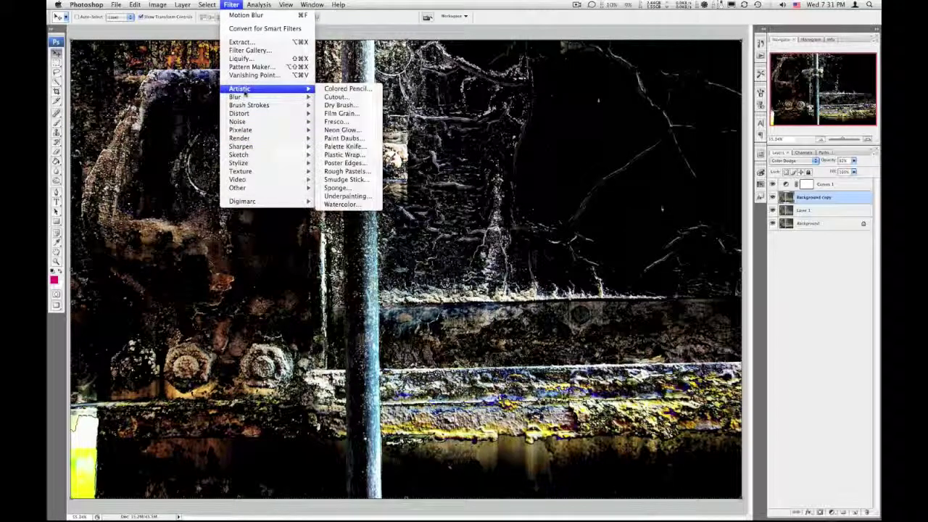
left_click(337, 121)
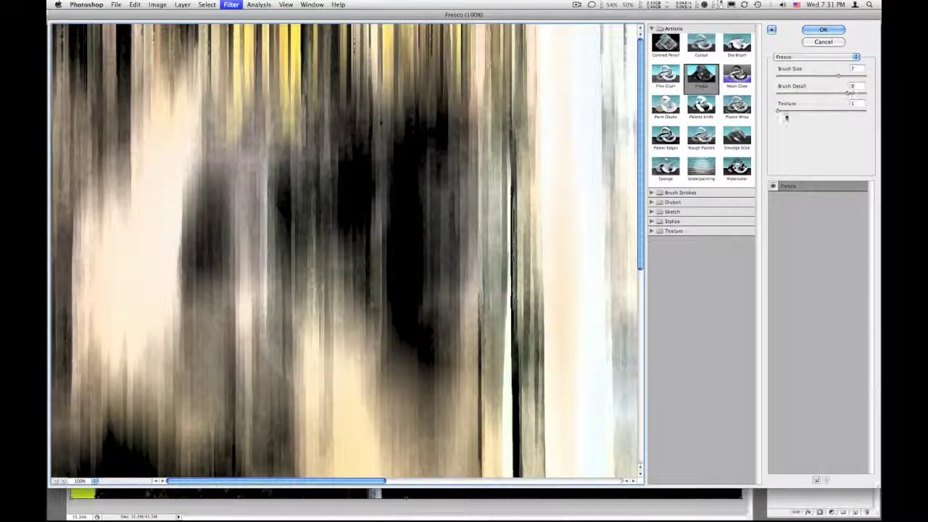
left_click_drag(779, 110, 806, 108)
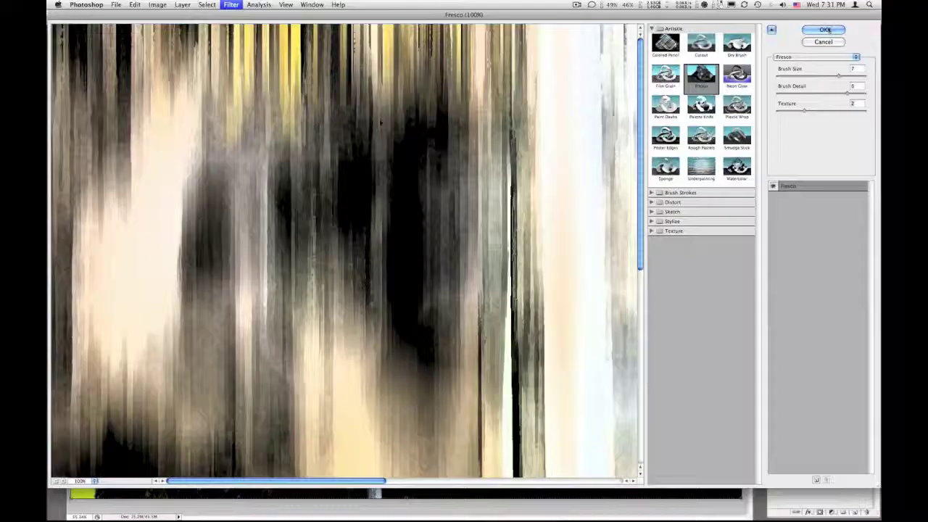
left_click(822, 30)
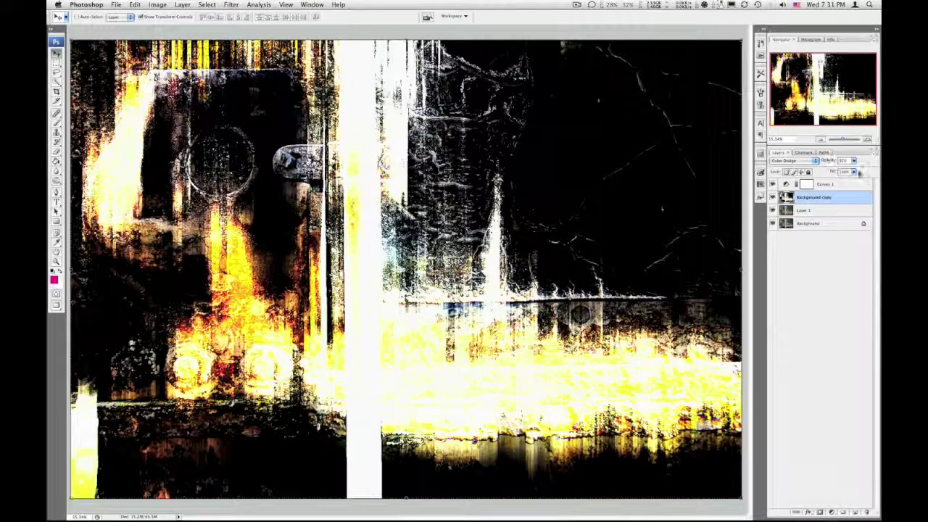
Lower Background copy to about 49% opacity, add a layer mask, and ready a black brush
left_click(853, 160)
mouse_move(846, 170)
left_mouse_down()
mouse_move(837, 169)
mouse_move(831, 204)
left_mouse_up()
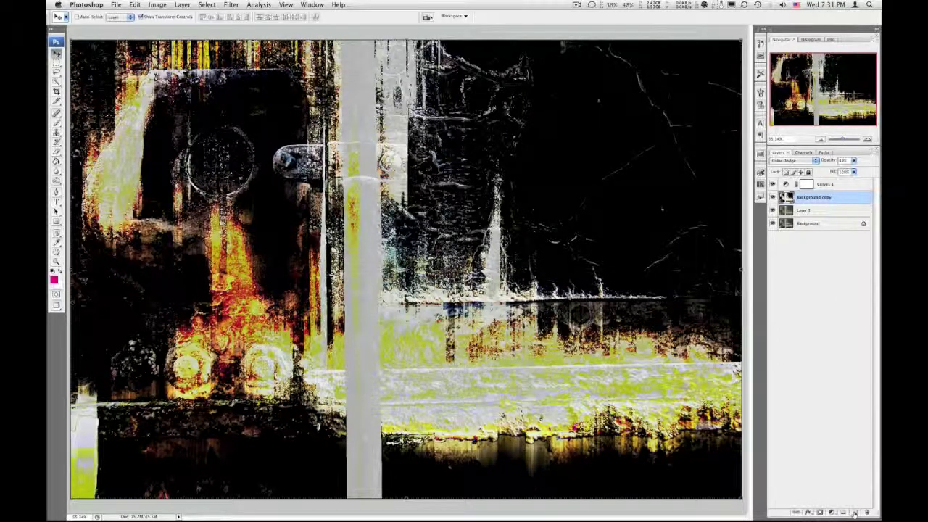
left_click(820, 512)
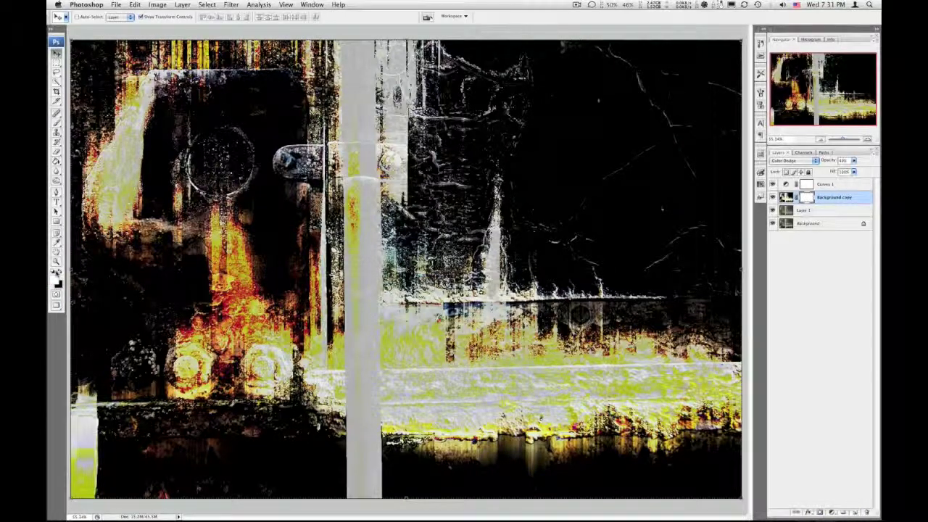
left_click(59, 271)
key("b")
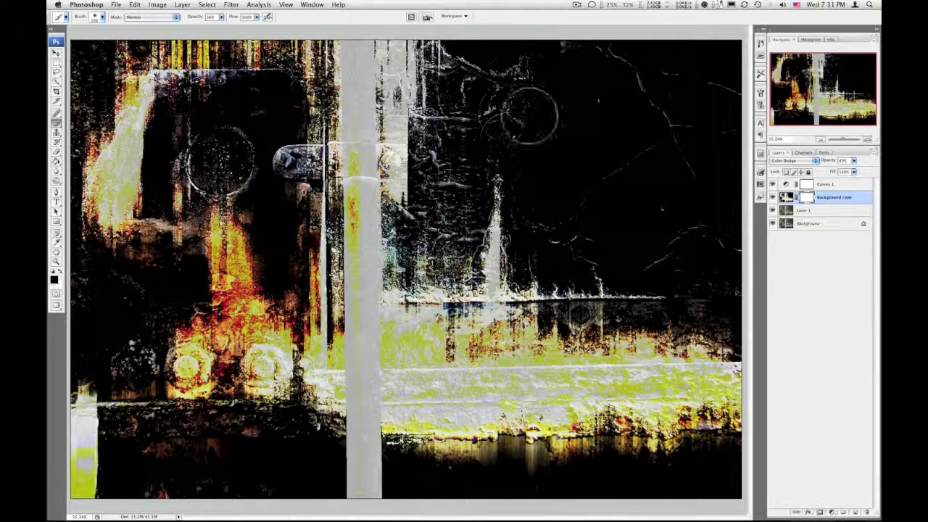
Paint the mask to hide the Fresco glow on the grey pole and the lower and upper-left yellow areas
mouse_move(427, 217)
left_mouse_down()
mouse_move(371, 196)
mouse_move(355, 232)
left_mouse_up()
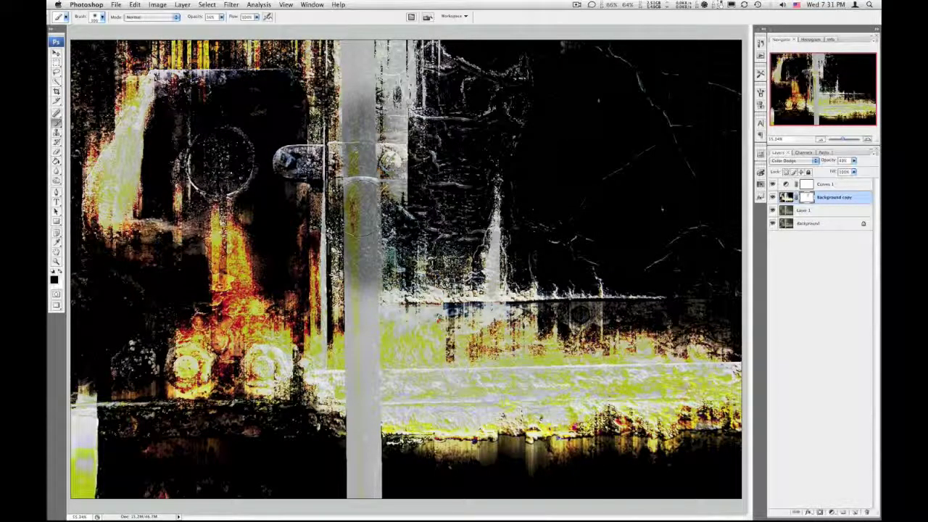
mouse_move(359, 51)
left_mouse_down()
mouse_move(369, 287)
mouse_move(360, 486)
left_mouse_up()
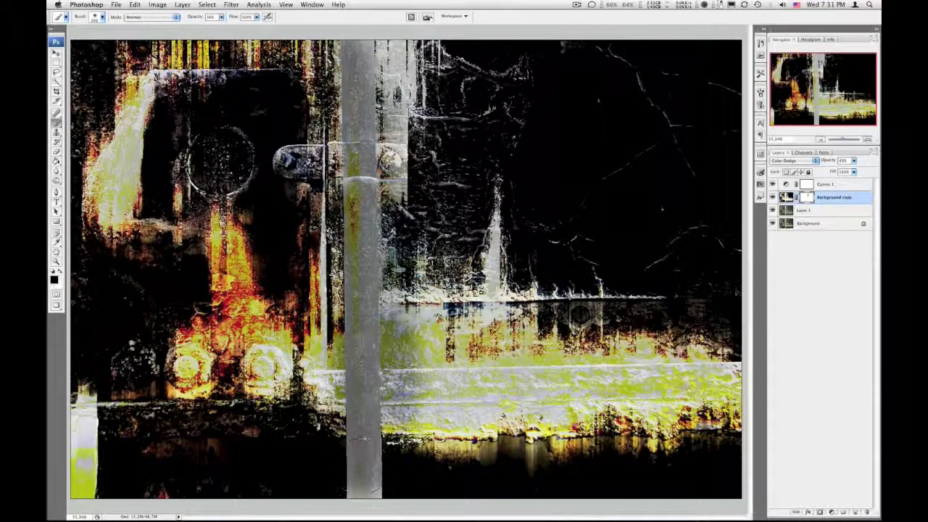
mouse_move(359, 109)
left_mouse_down()
mouse_move(366, 51)
mouse_move(363, 87)
mouse_move(347, 65)
mouse_move(357, 72)
mouse_move(358, 58)
mouse_move(360, 492)
left_mouse_up()
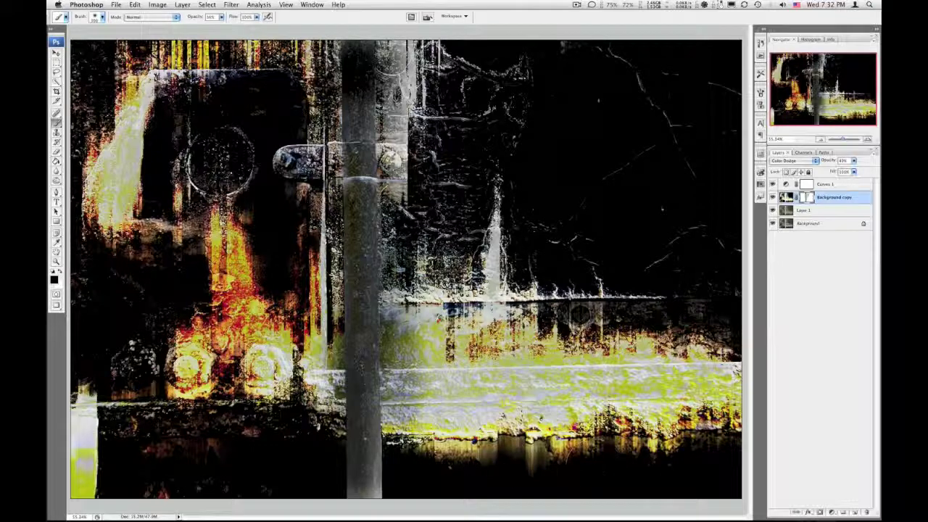
mouse_move(449, 421)
left_mouse_down()
mouse_move(724, 391)
mouse_move(652, 334)
mouse_move(725, 377)
left_mouse_up()
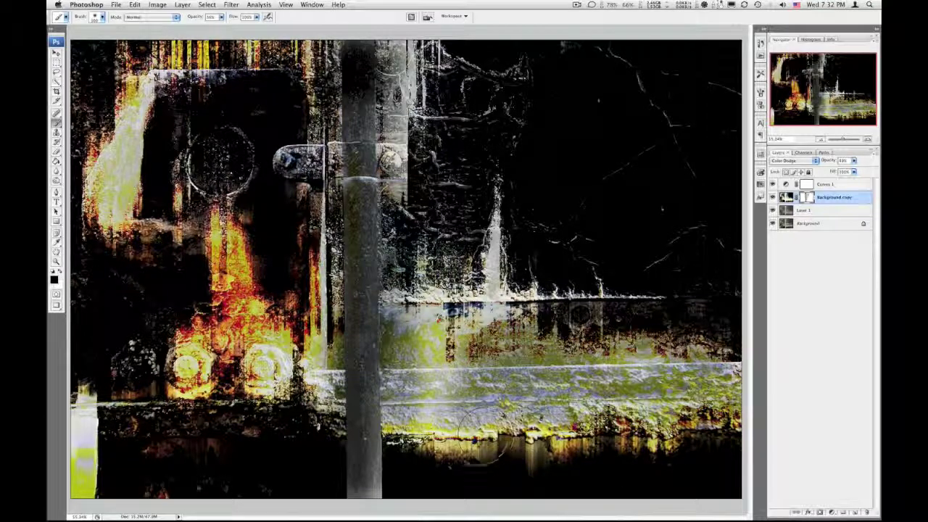
left_click_drag(483, 432, 434, 322)
mouse_move(116, 130)
left_mouse_down()
mouse_move(123, 159)
mouse_move(112, 217)
left_mouse_up()
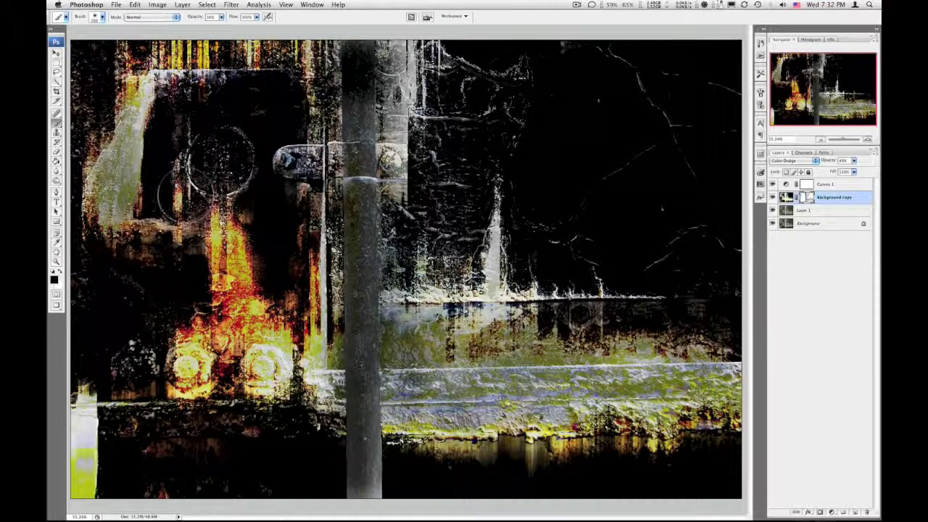